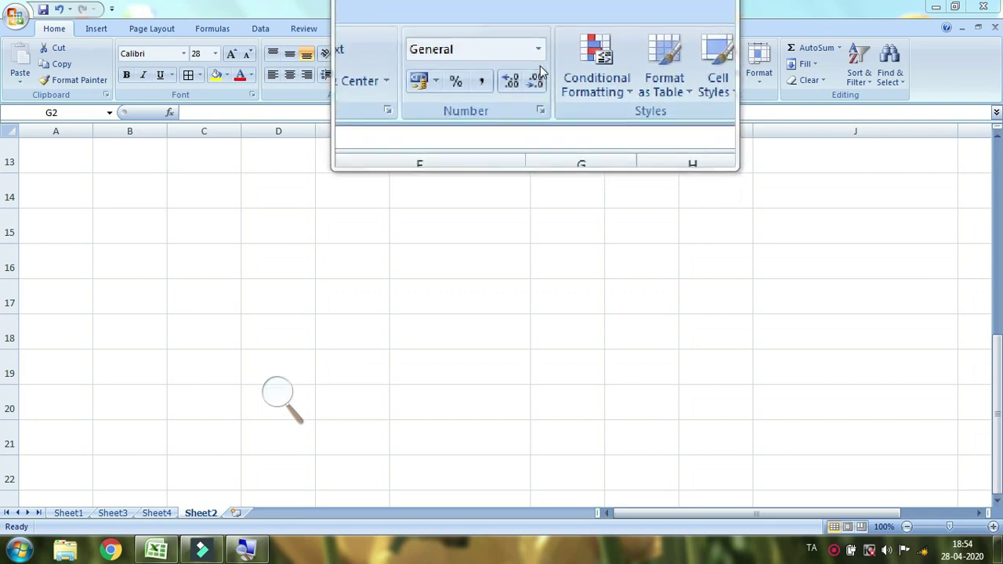
- Enter the value 1000 in cell F13
{"action": "left_click", "coordinate": [437, 157]}
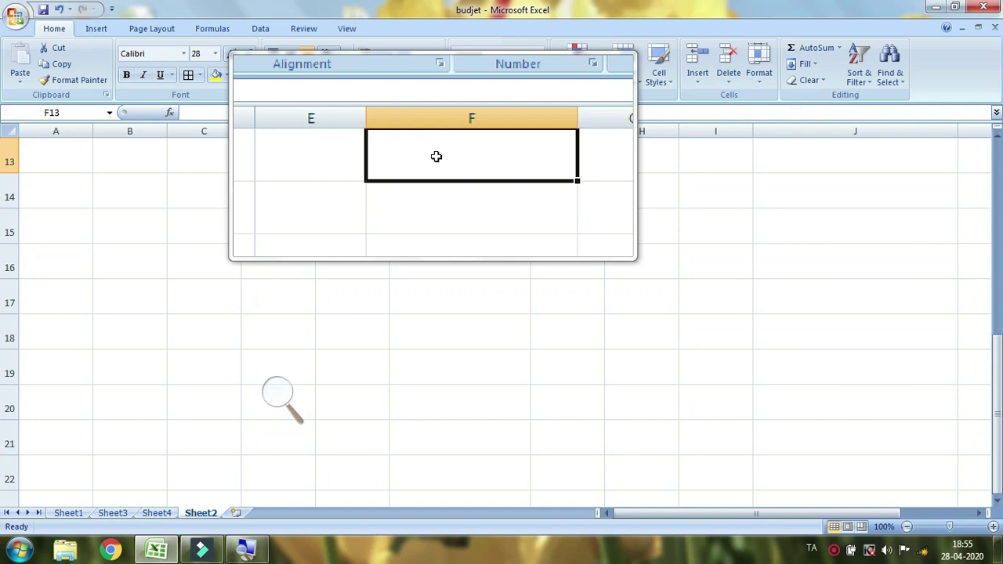
{"action": "type", "text": "10000"}
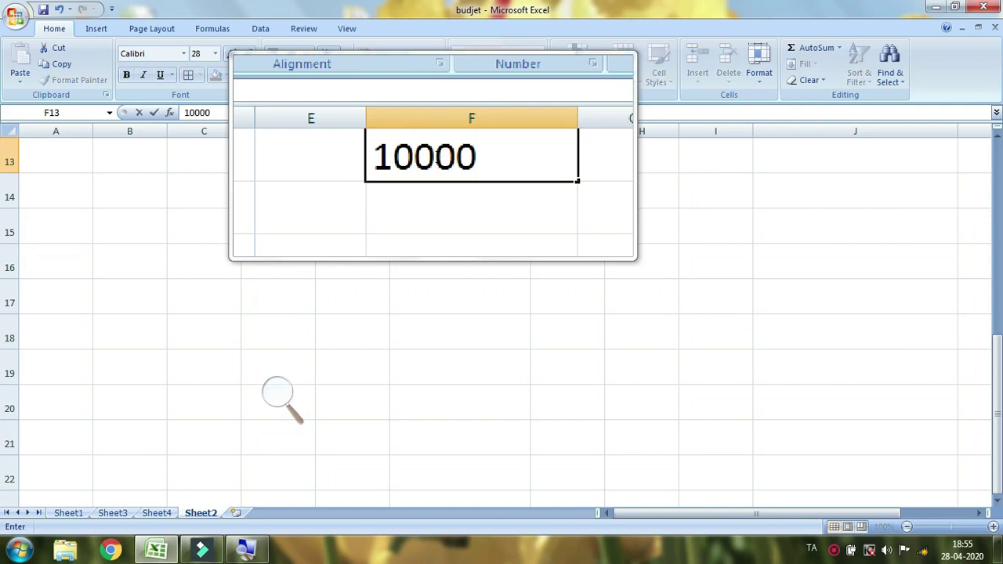
{"action": "key", "text": "BackSpace"}
{"action": "key", "text": "Return"}
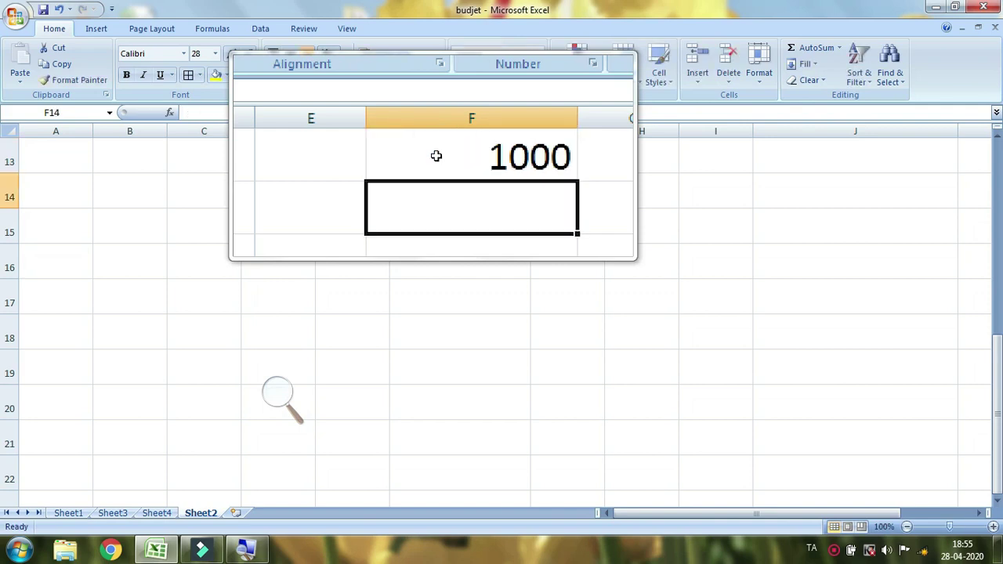
- Apply the ₹ English (India) accounting number format to cell F13
{"action": "left_click", "coordinate": [439, 156]}
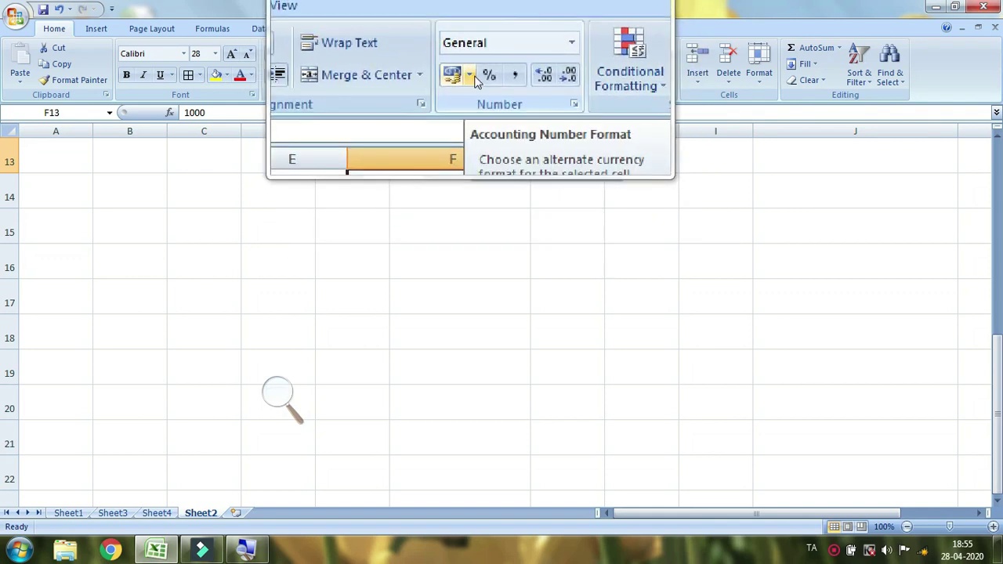
{"action": "left_click", "coordinate": [473, 78]}
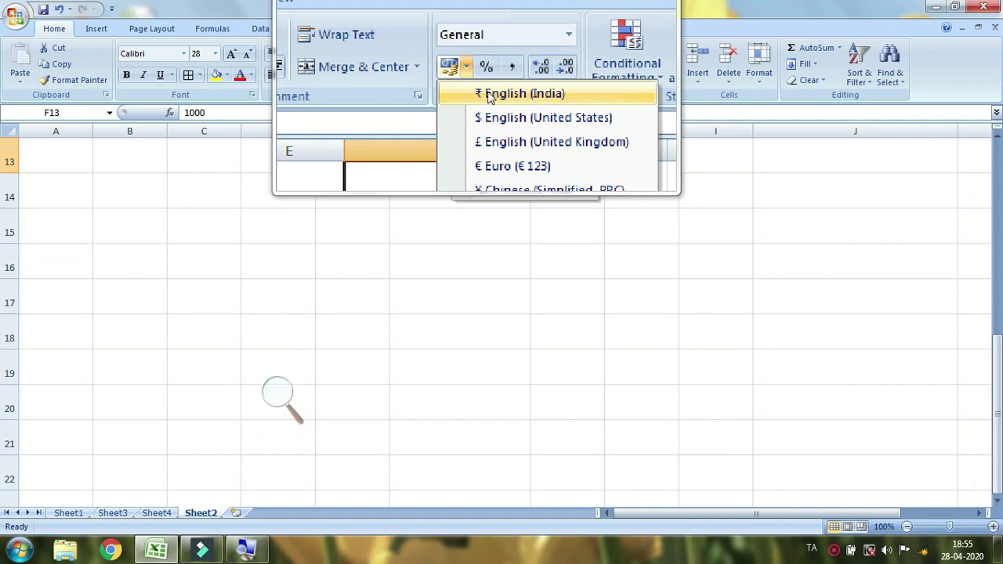
{"action": "left_click", "coordinate": [489, 94]}
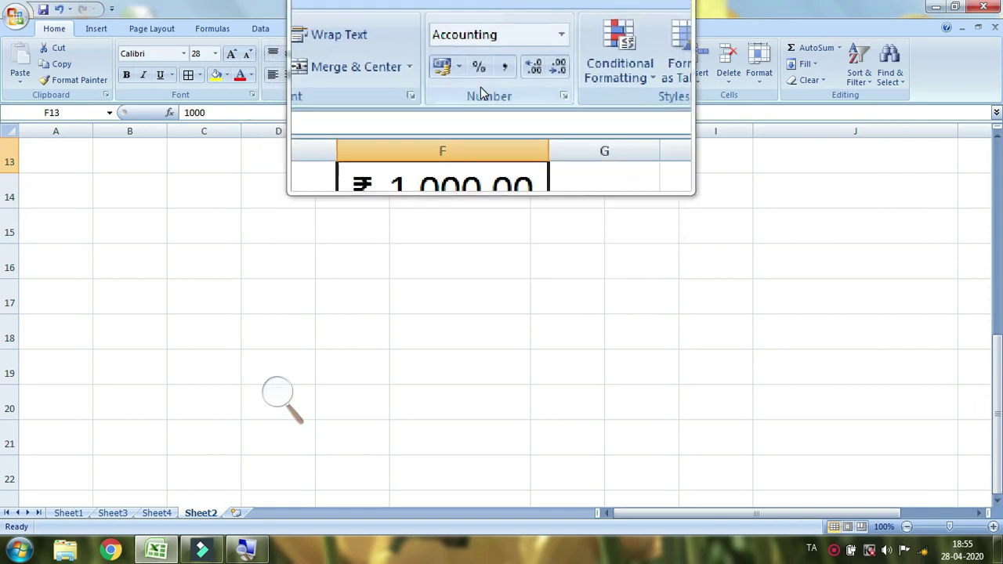
{"action": "left_click", "coordinate": [473, 76]}
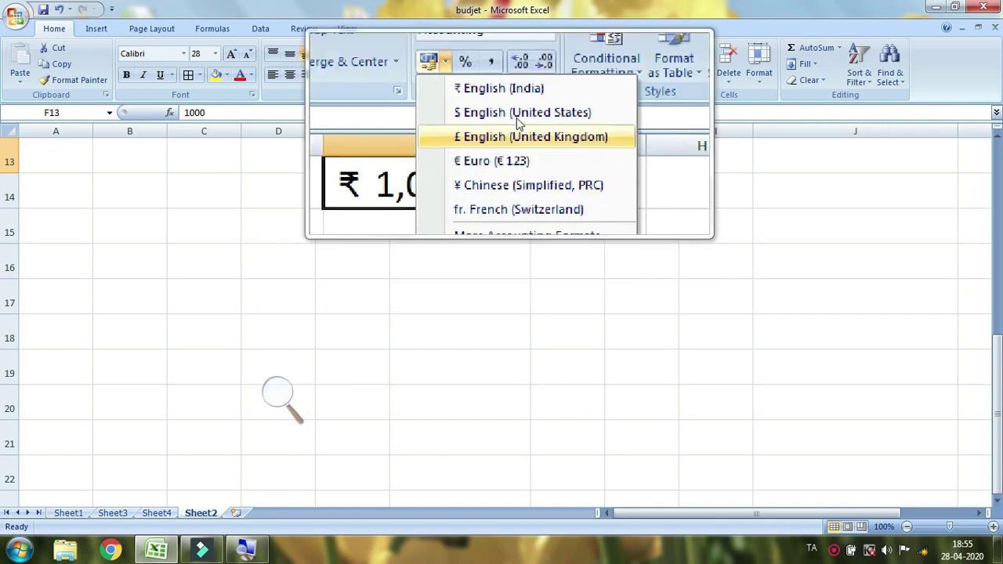
{"action": "left_click", "coordinate": [424, 186]}
- Enter 1000 in cell F14, extend it to 100000, and apply the comma style to the cell
{"action": "left_click", "coordinate": [446, 188]}
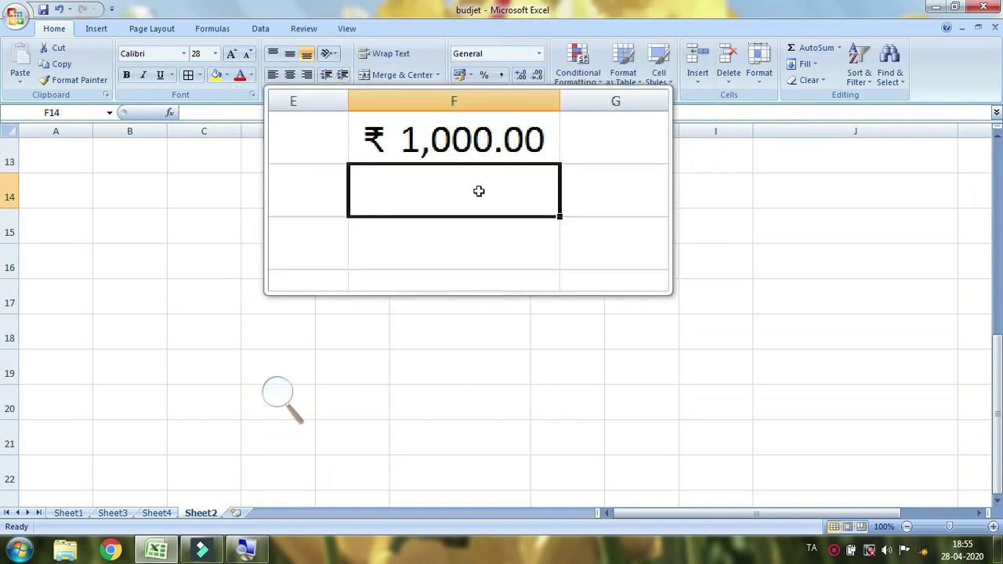
{"action": "type", "text": "1000"}
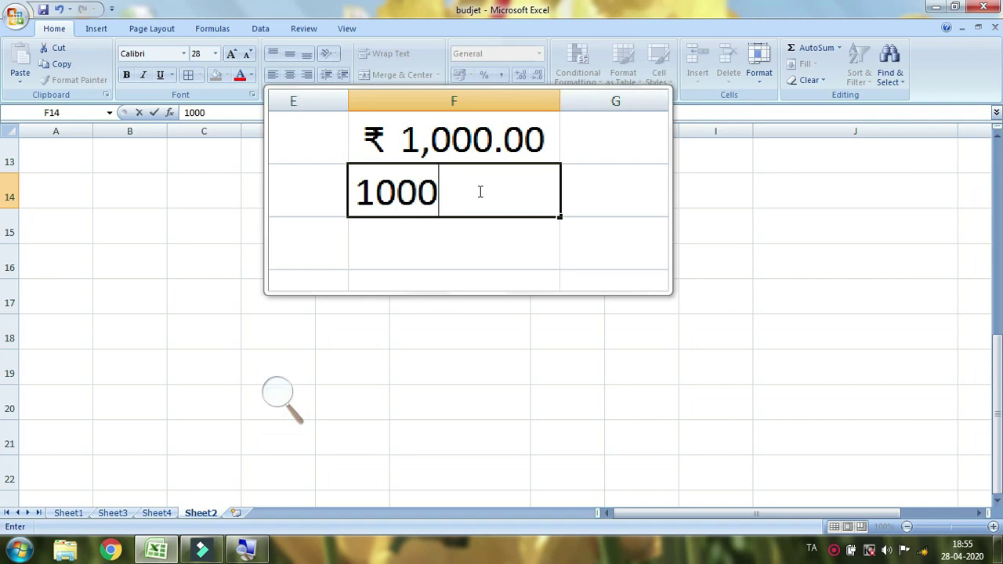
{"action": "key", "text": "Return"}
{"action": "left_click", "coordinate": [476, 193]}
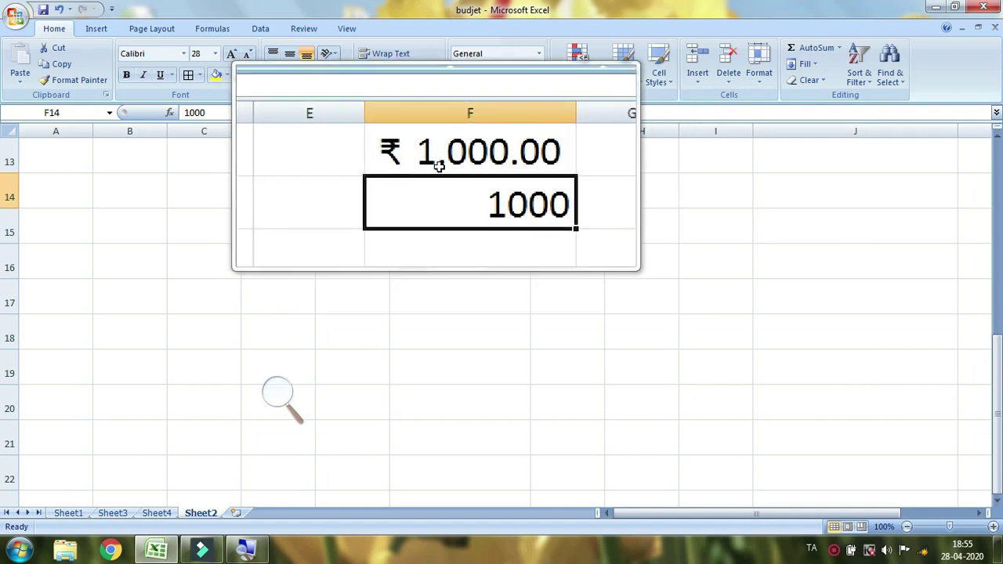
{"action": "left_click", "coordinate": [522, 184]}
{"action": "double_click", "coordinate": [522, 184]}
{"action": "type", "text": "00"}
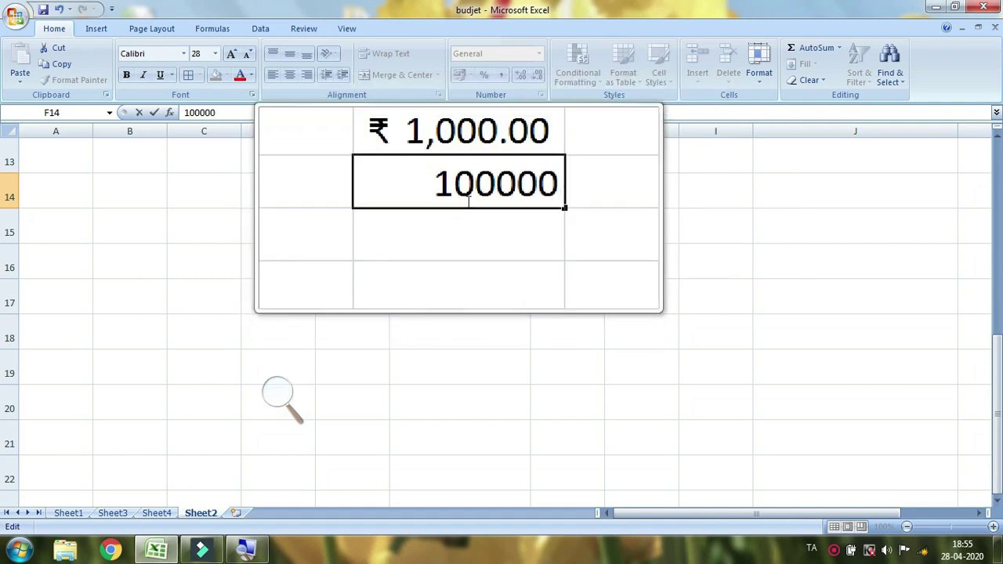
{"action": "key", "text": "ctrl+Return"}
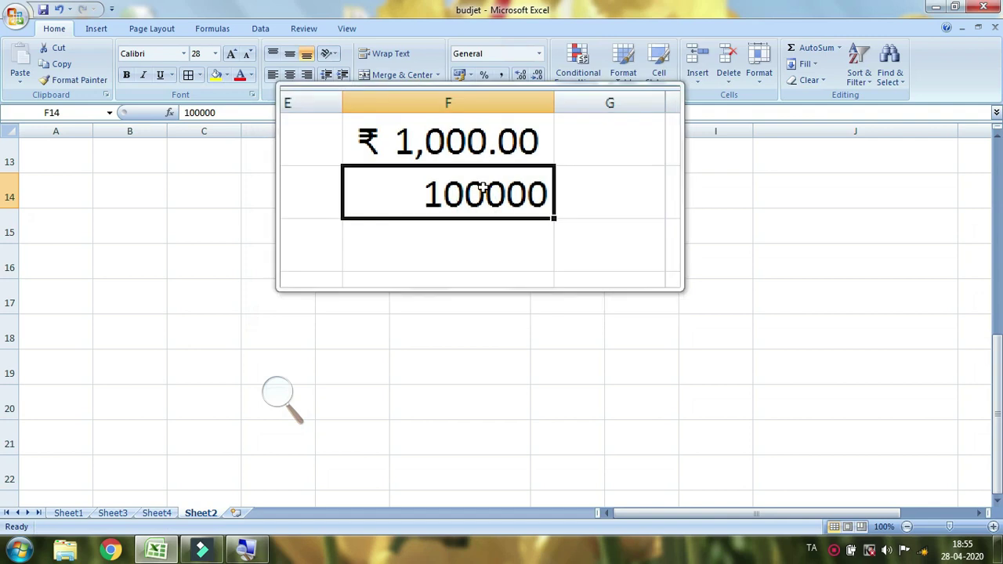
{"action": "left_click", "coordinate": [502, 76]}
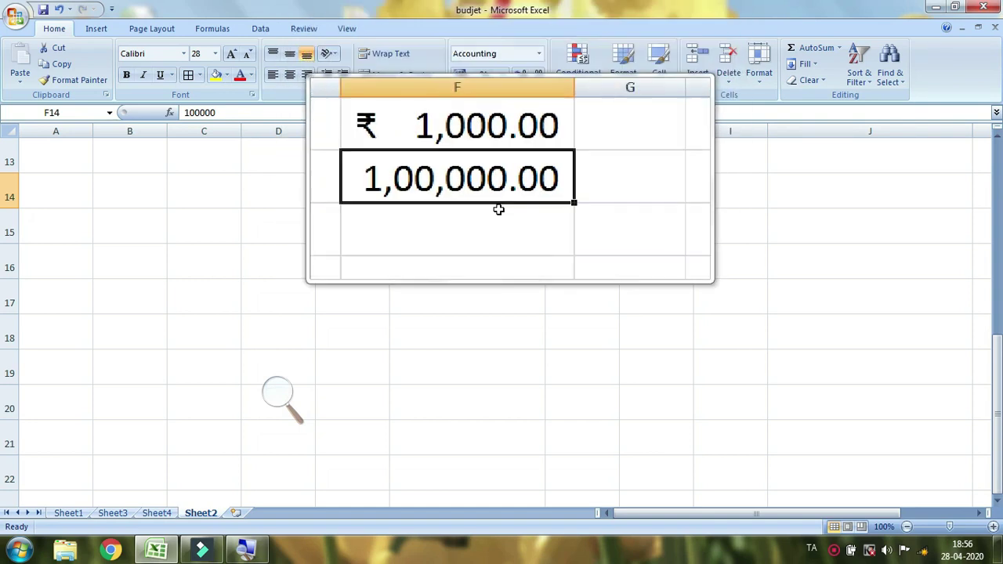
- Enter the division formula =256456/3546 in cell F15
{"action": "left_click", "coordinate": [483, 238]}
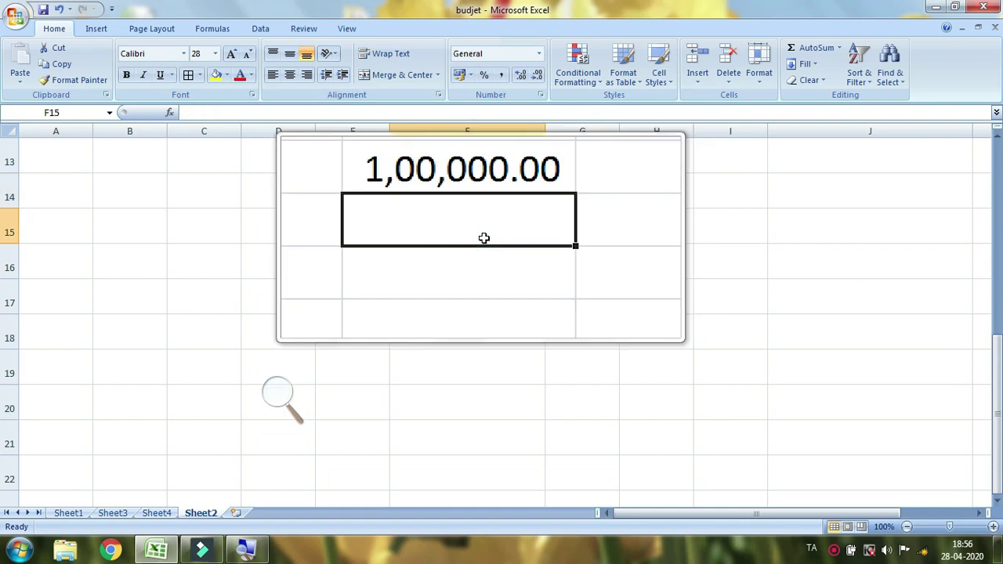
{"action": "type", "text": "256456"}
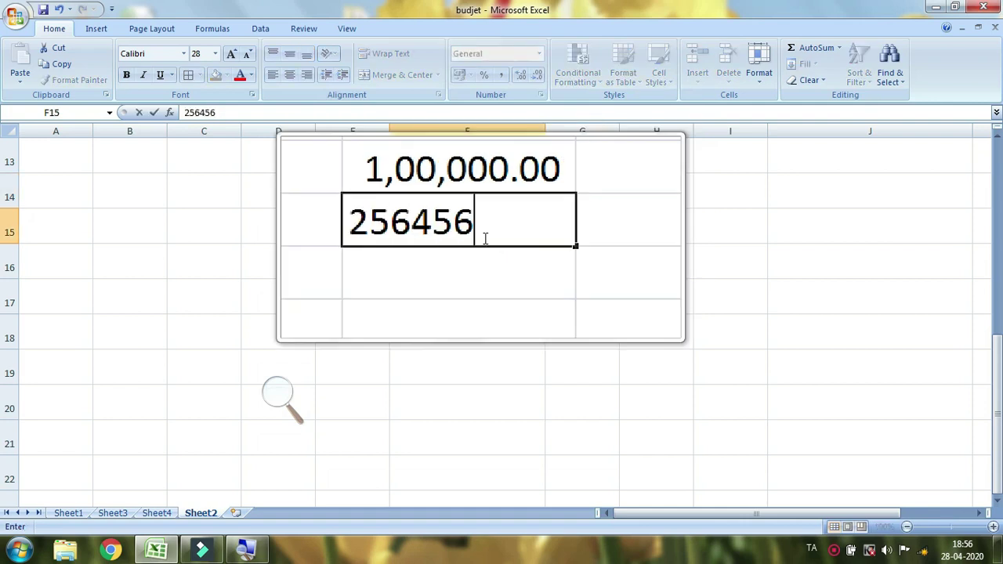
{"action": "type", "text": "/"}
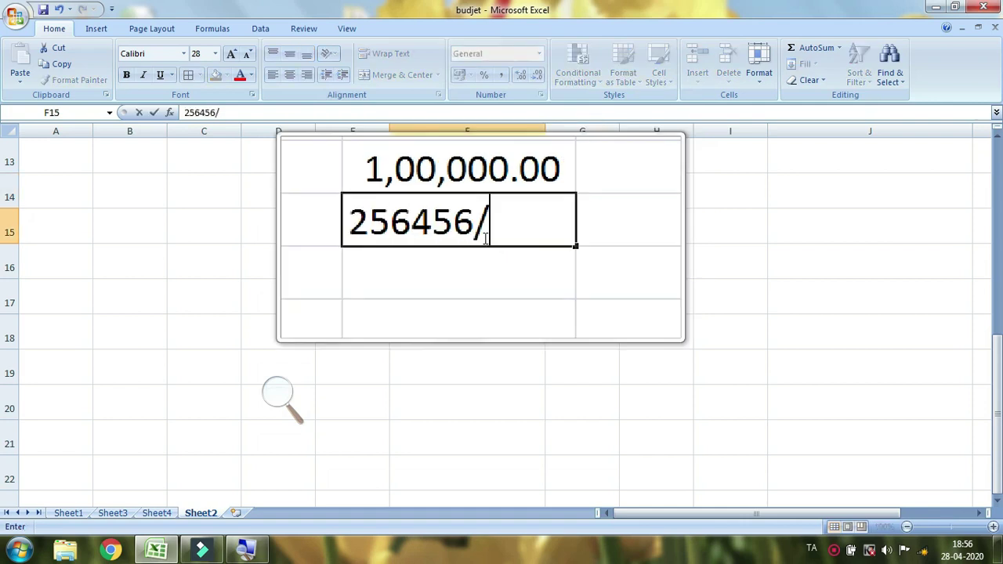
{"action": "left_click", "coordinate": [396, 223]}
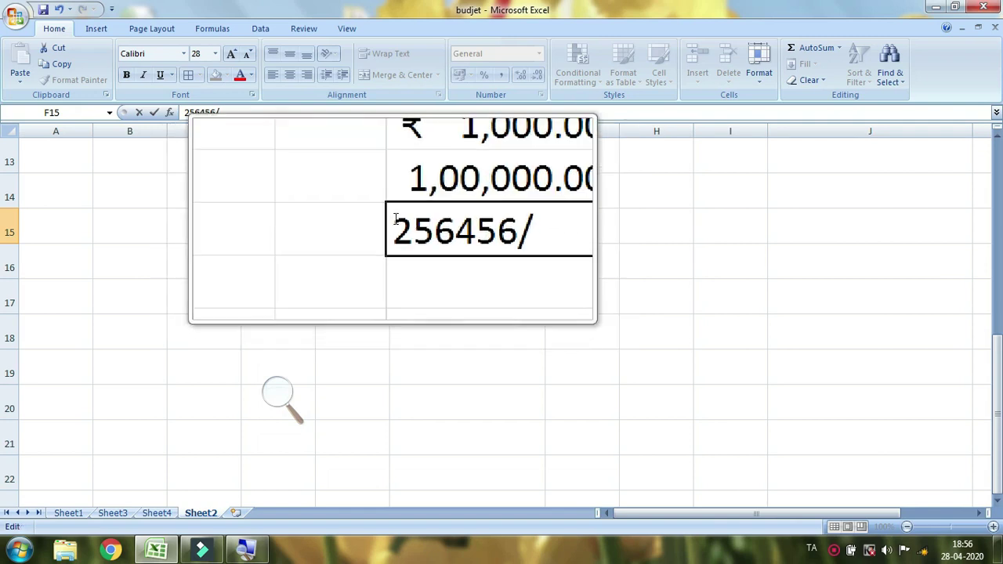
{"action": "type", "text": "="}
{"action": "left_click", "coordinate": [518, 228]}
{"action": "type", "text": "3546"}
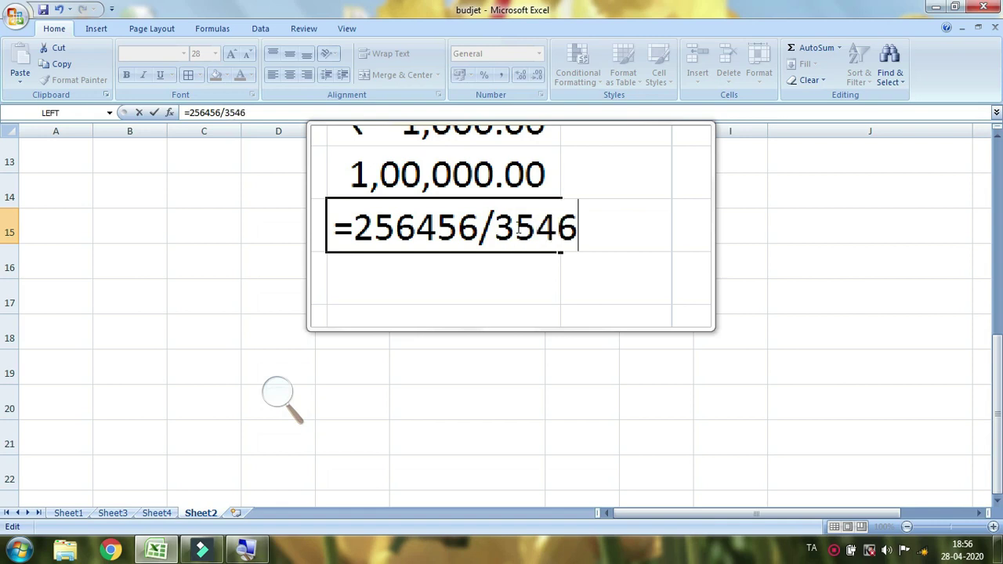
{"action": "key", "text": "Return"}
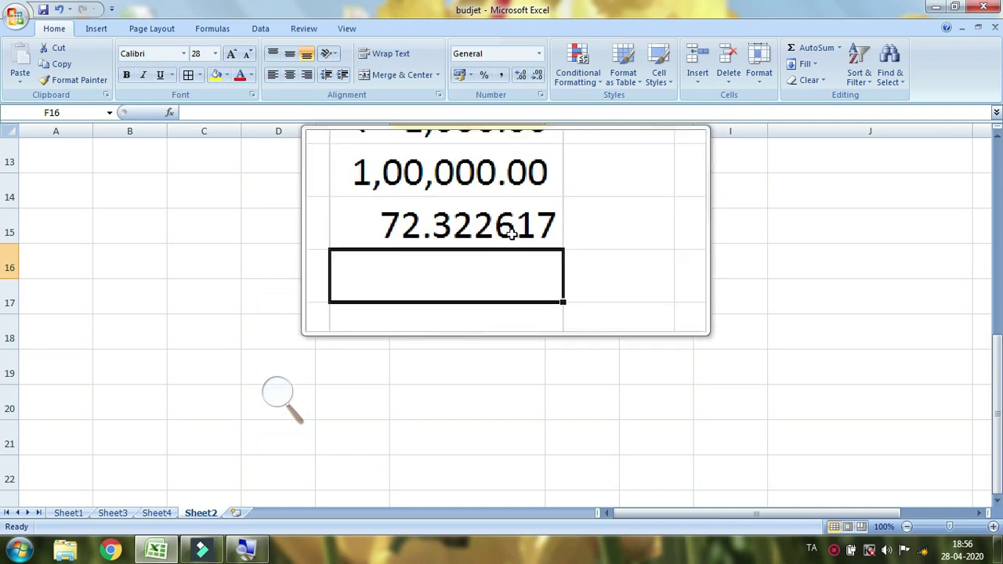
- Decrease the displayed decimals of the division result in cell F15 to two places
{"action": "left_click", "coordinate": [498, 228]}
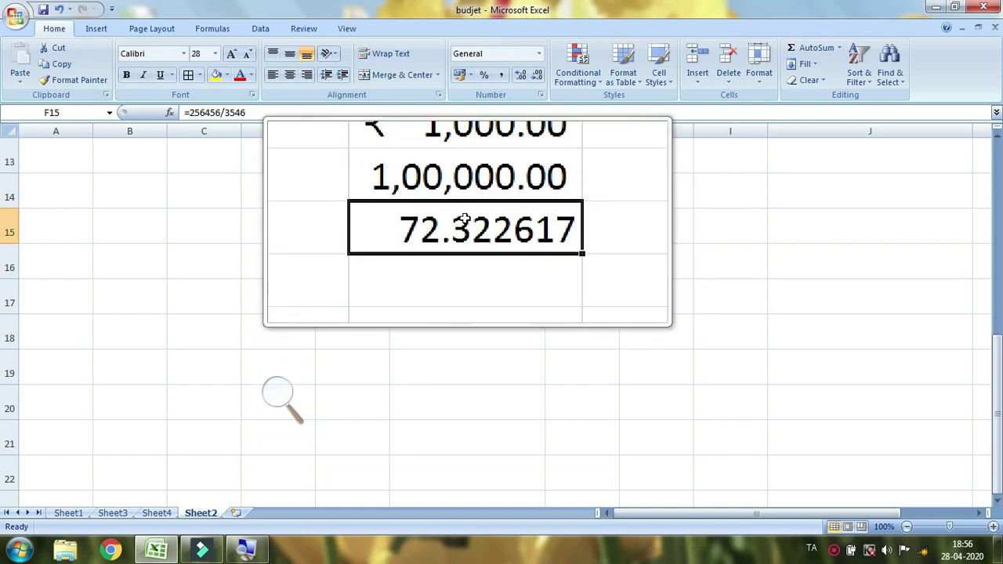
{"action": "double_click", "coordinate": [465, 220]}
{"action": "key", "text": "Return"}
{"action": "key", "text": "Up"}
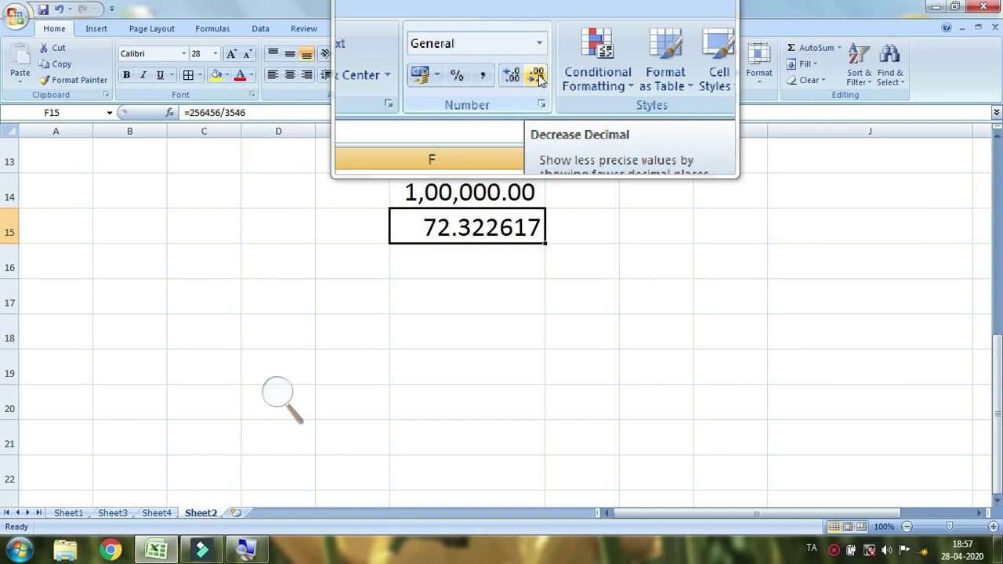
{"action": "left_click", "coordinate": [539, 79]}
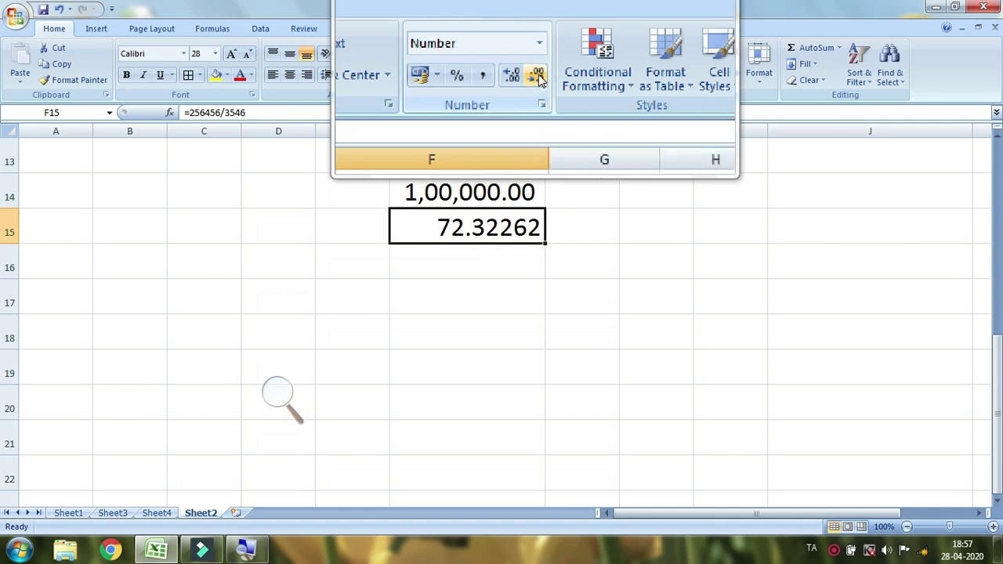
{"action": "left_click", "coordinate": [539, 79]}
{"action": "left_click", "coordinate": [538, 78]}
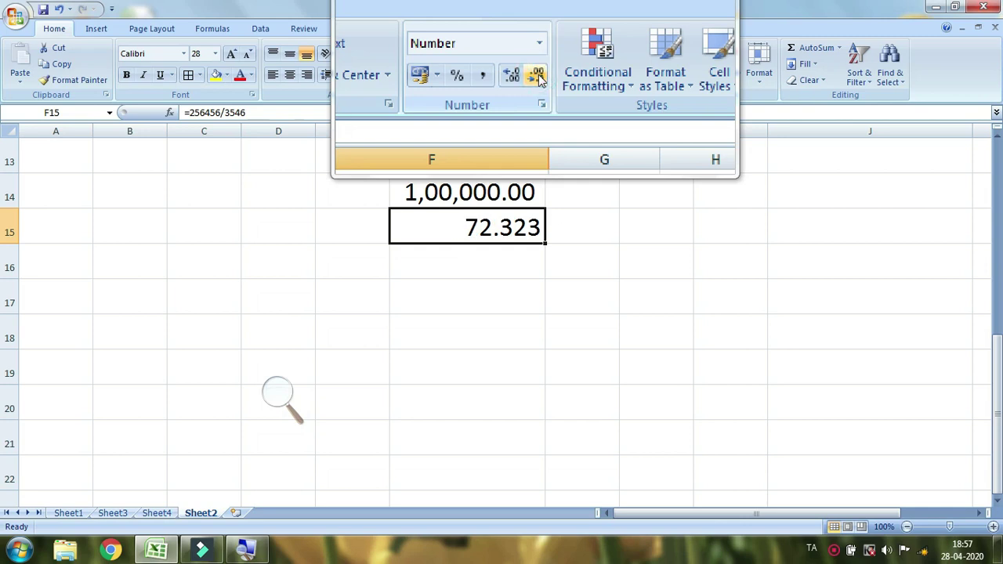
{"action": "left_click", "coordinate": [538, 79]}
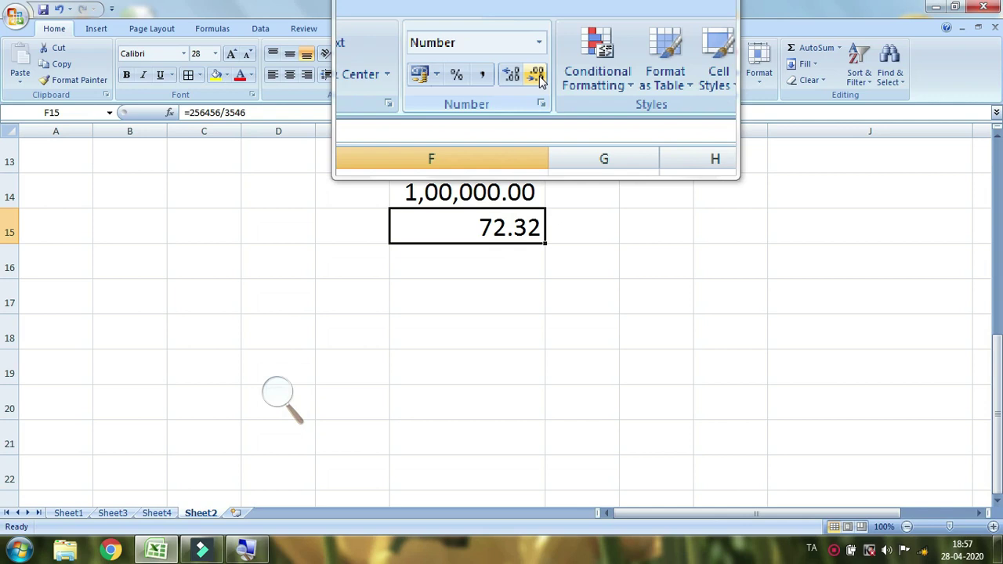
- Enter .3567 in cell F17, highlighting its individual decimal digits before committing the value
{"action": "left_click", "coordinate": [469, 304]}
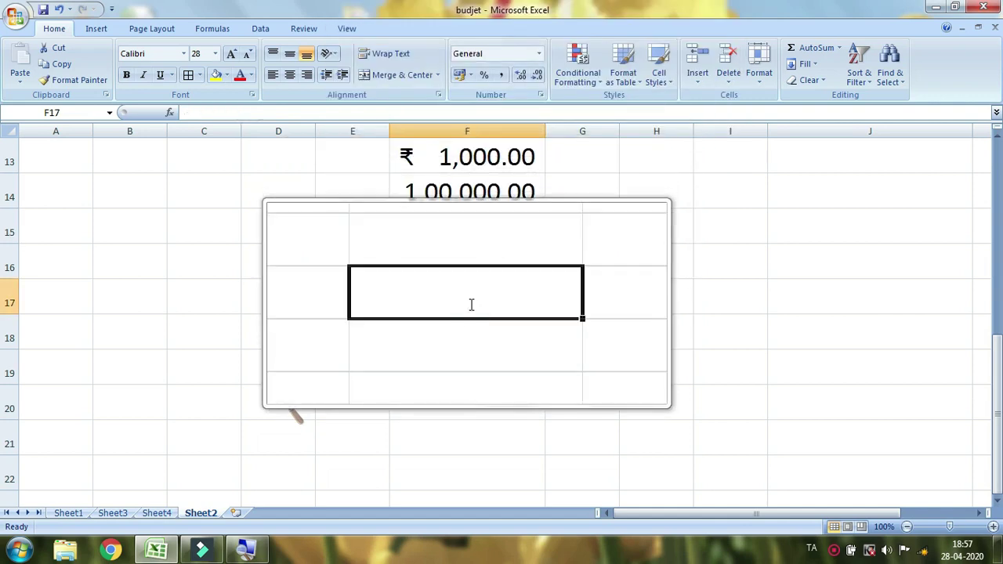
{"action": "type", "text": ".3567"}
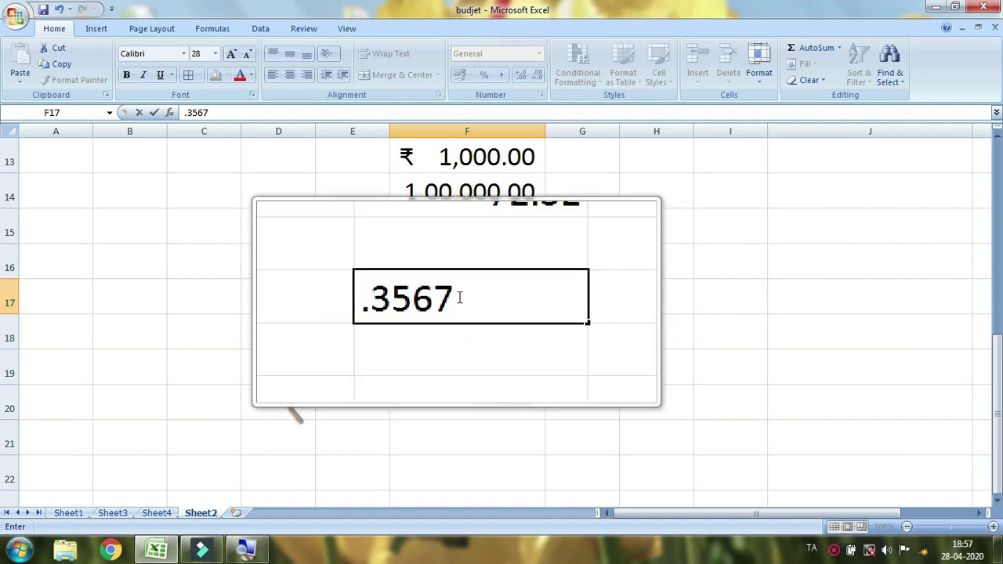
{"action": "left_click_drag", "start_coordinate": [451, 299], "coordinate": [444, 293]}
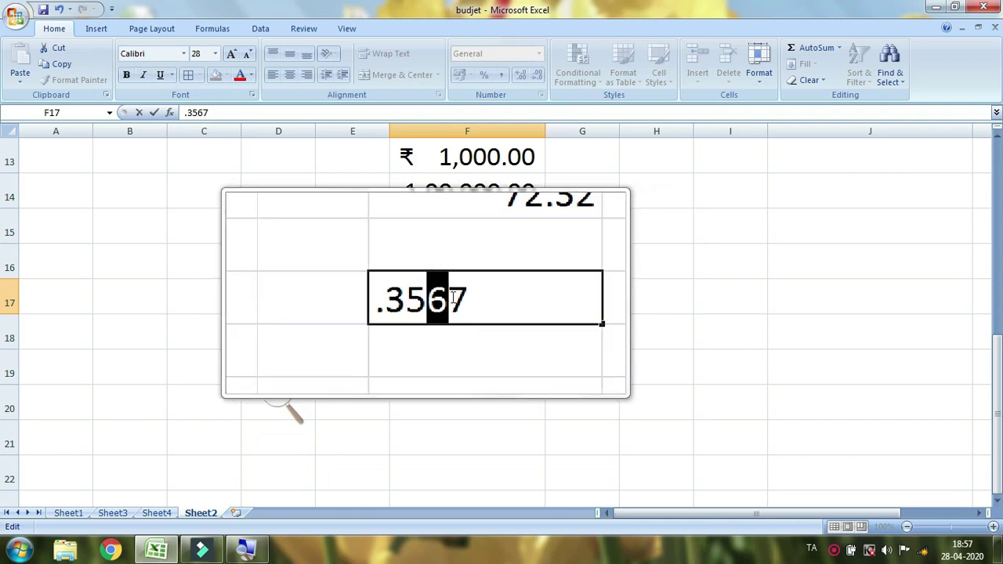
{"action": "left_click", "coordinate": [436, 298]}
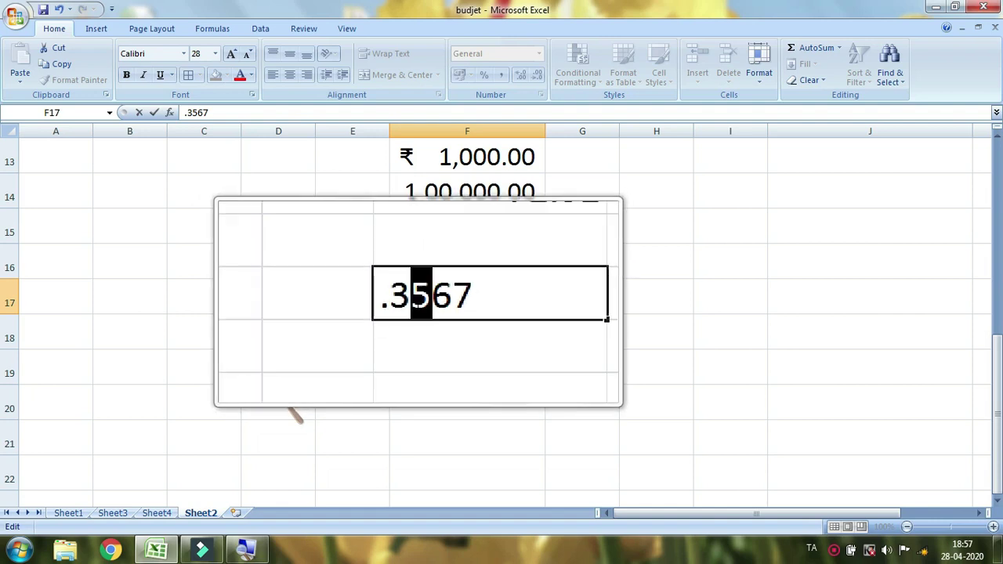
{"action": "left_click", "coordinate": [402, 296]}
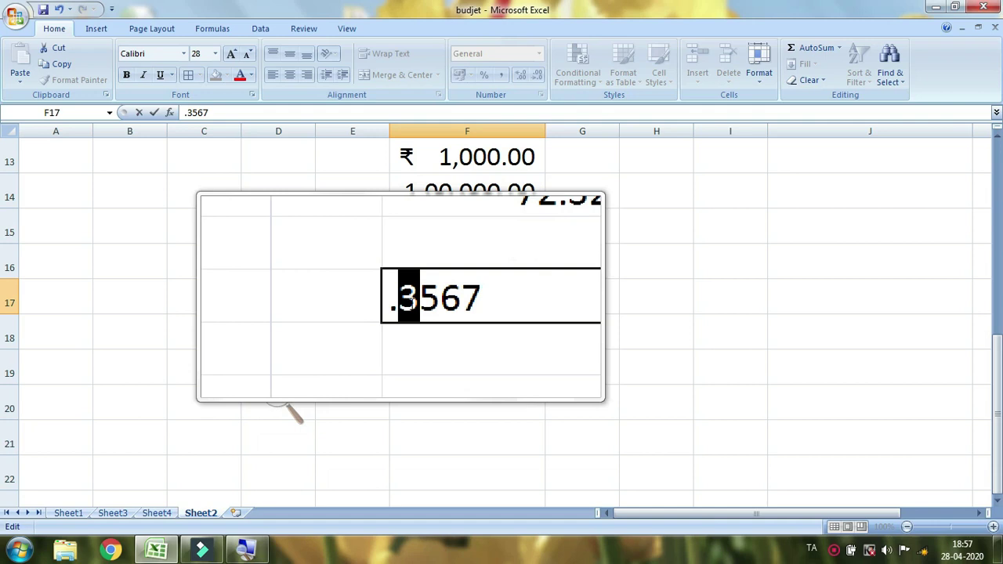
{"action": "key", "text": "Right"}
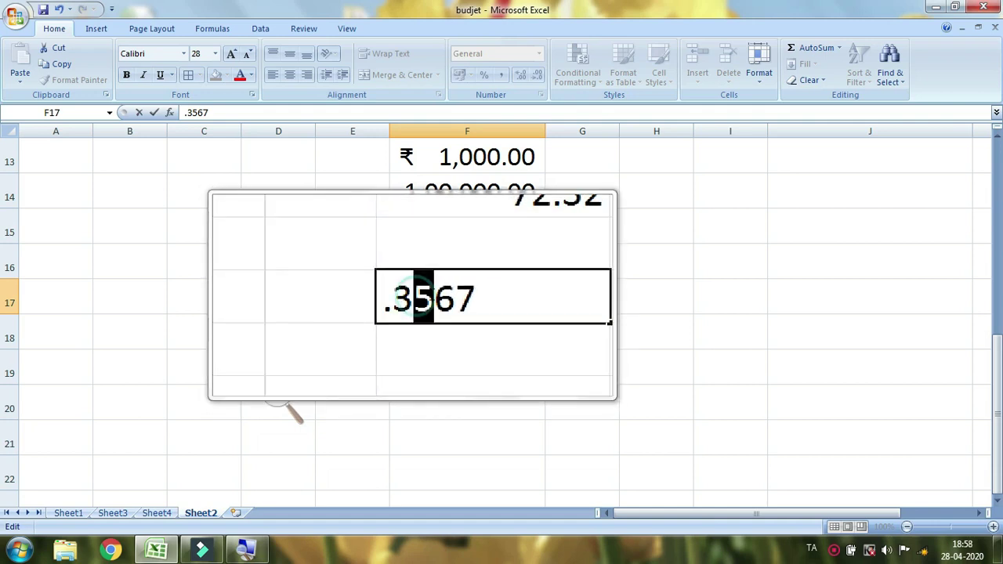
{"action": "left_click", "coordinate": [413, 297]}
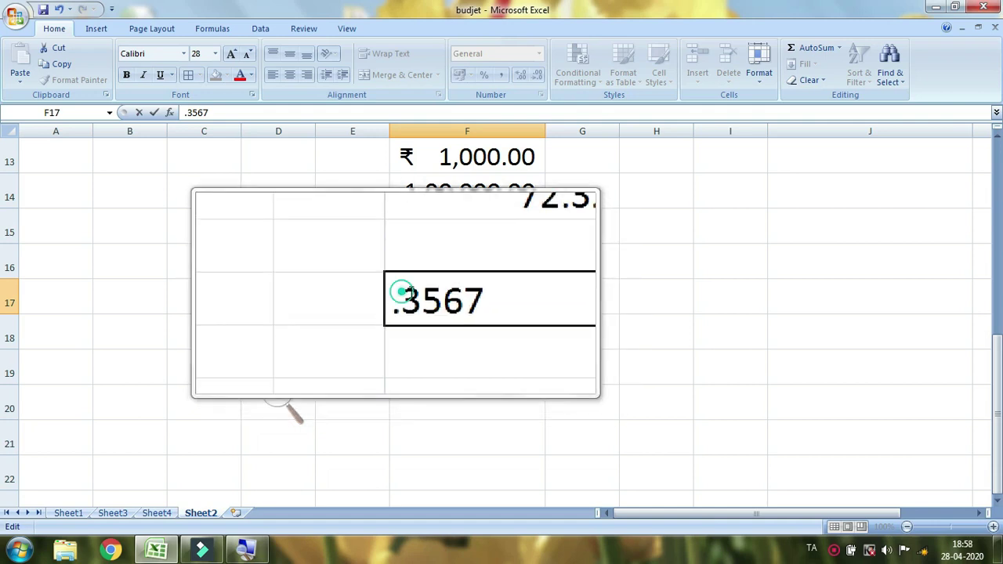
{"action": "key", "text": "Return"}
- Decrease the displayed decimals of cell F17 to one place
{"action": "left_click", "coordinate": [493, 297]}
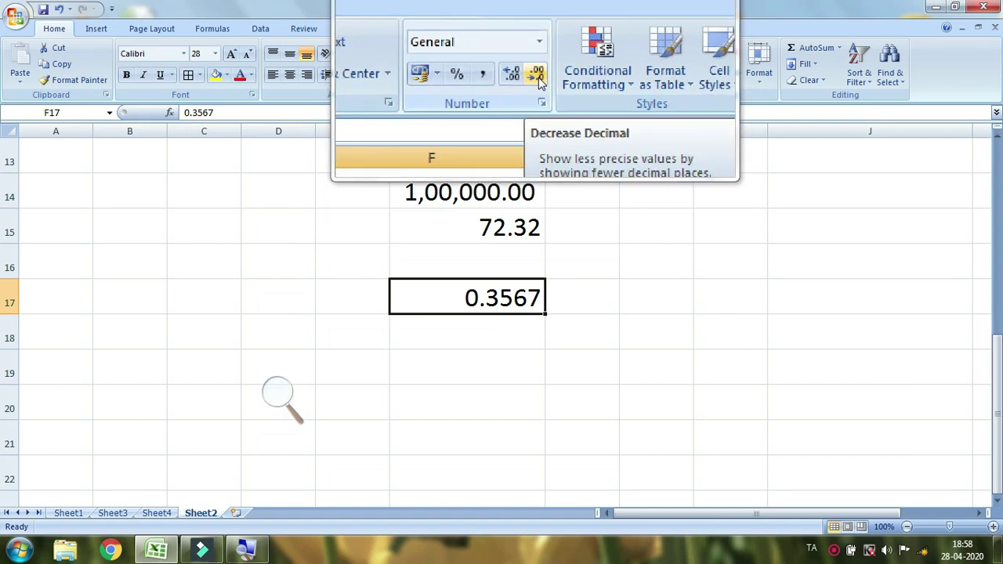
{"action": "left_click", "coordinate": [538, 76]}
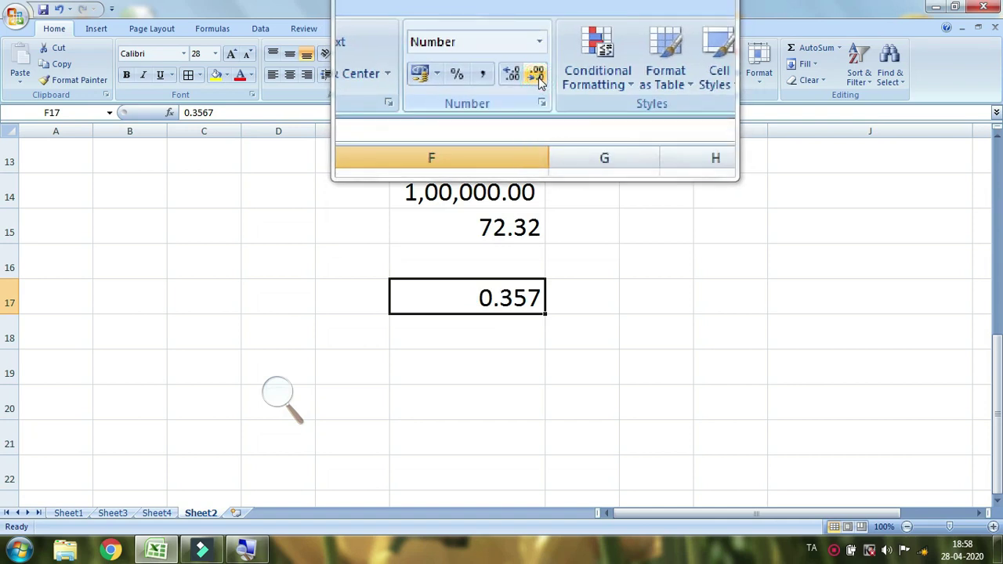
{"action": "left_click", "coordinate": [538, 76]}
{"action": "left_click", "coordinate": [537, 76]}
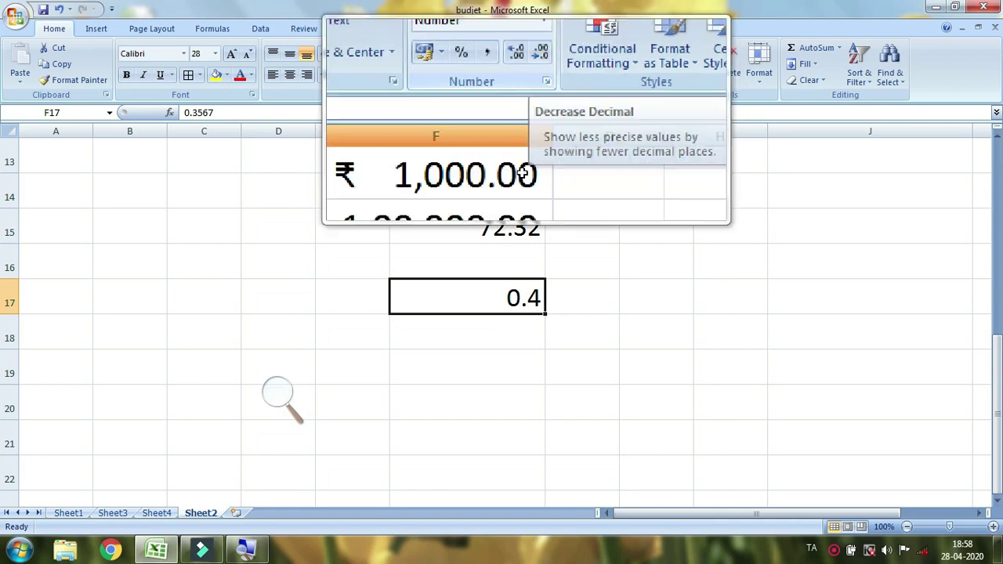
- Increase the displayed decimals of the division result in cell F15 to eight places
{"action": "left_click", "coordinate": [506, 225]}
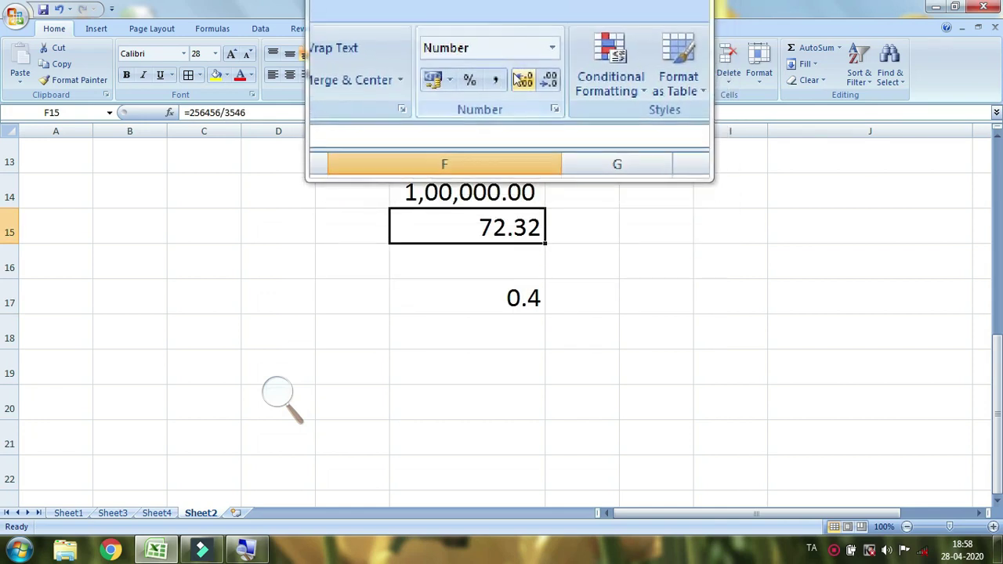
{"action": "left_click", "coordinate": [521, 78]}
{"action": "left_click", "coordinate": [521, 79]}
{"action": "left_click", "coordinate": [521, 77]}
{"action": "left_click", "coordinate": [521, 77]}
{"action": "left_click", "coordinate": [521, 77]}
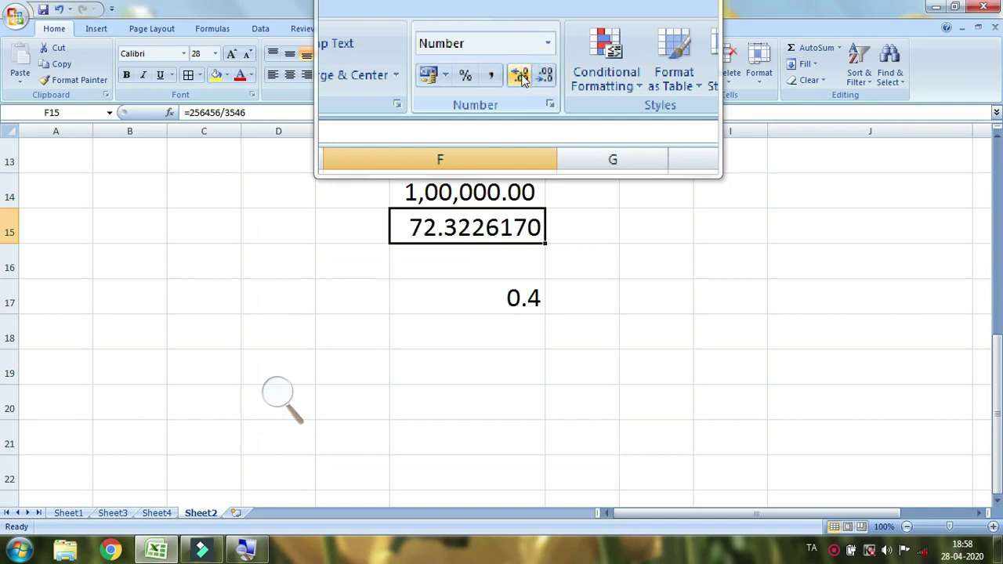
{"action": "left_click", "coordinate": [521, 76]}
- Reduce the displayed decimals of the division result in cell F15 to one place
{"action": "left_click", "coordinate": [539, 78]}
{"action": "left_click", "coordinate": [539, 79]}
{"action": "left_click", "coordinate": [539, 79]}
{"action": "left_click", "coordinate": [540, 79]}
{"action": "left_click", "coordinate": [539, 79]}
{"action": "left_click", "coordinate": [539, 78]}
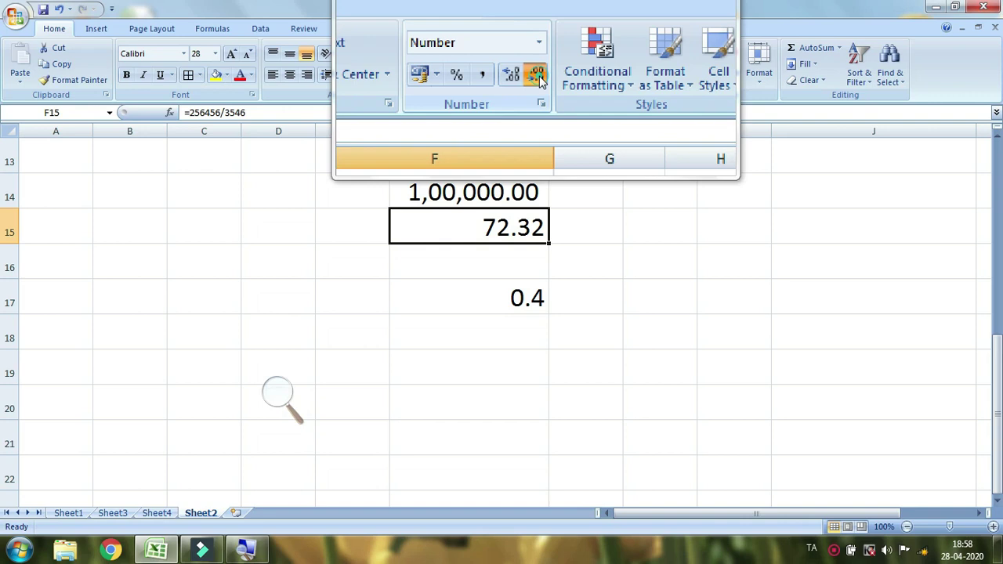
{"action": "left_click", "coordinate": [539, 78]}
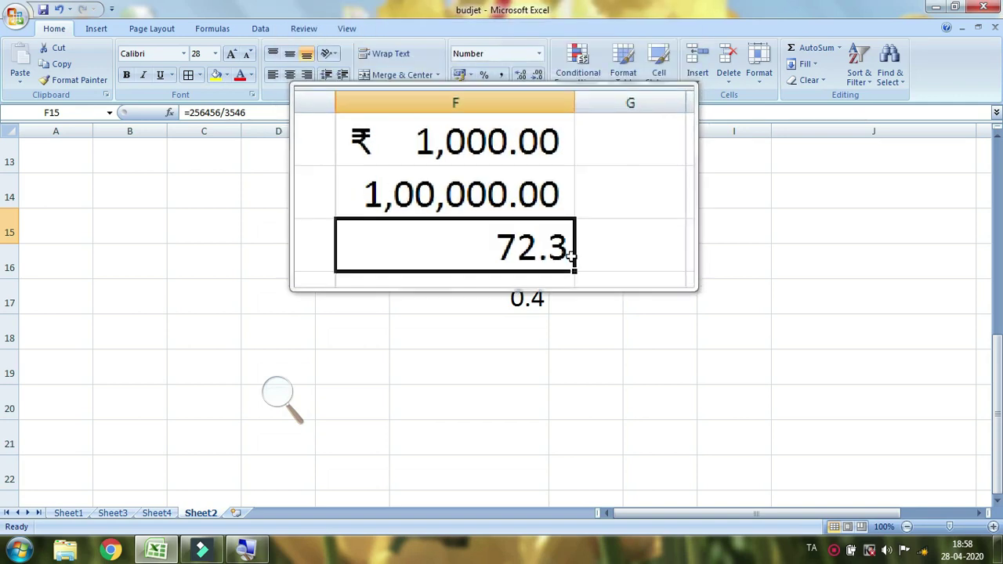
- Enter % in cell H16 and 400% in cell H17, replacing the H17 entry with 500%
{"action": "left_click", "coordinate": [651, 262]}
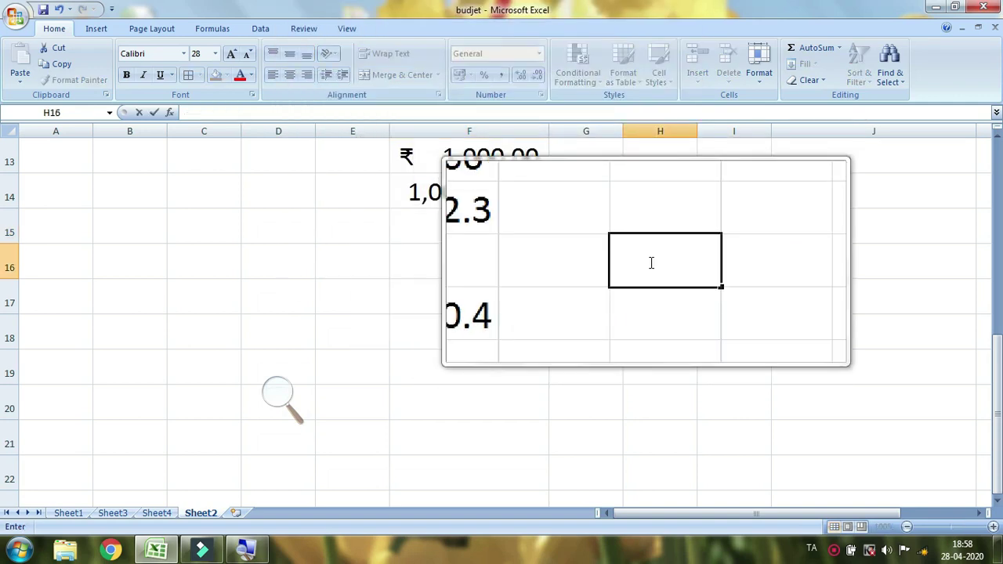
{"action": "type", "text": "%"}
{"action": "left_click", "coordinate": [628, 310]}
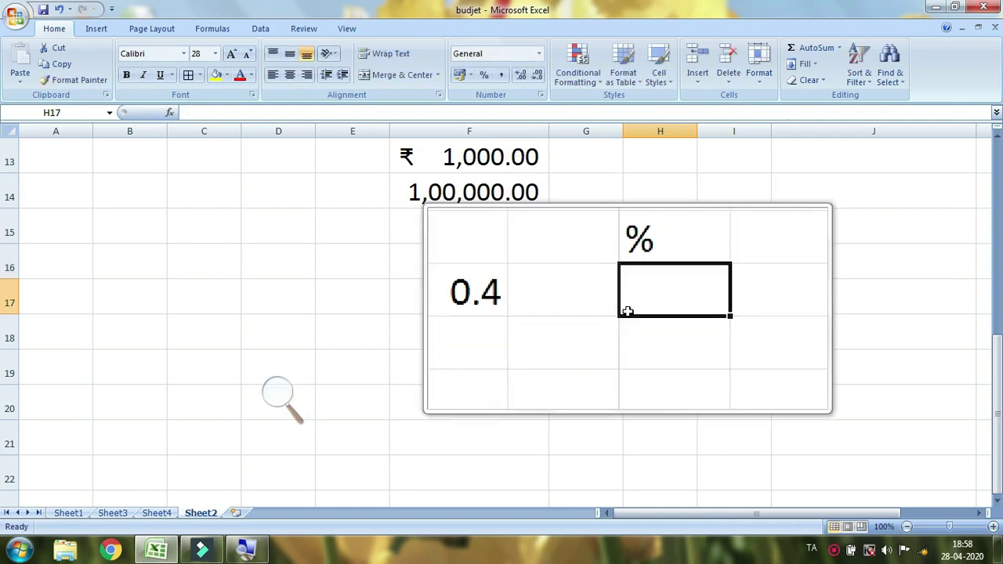
{"action": "type", "text": "400"}
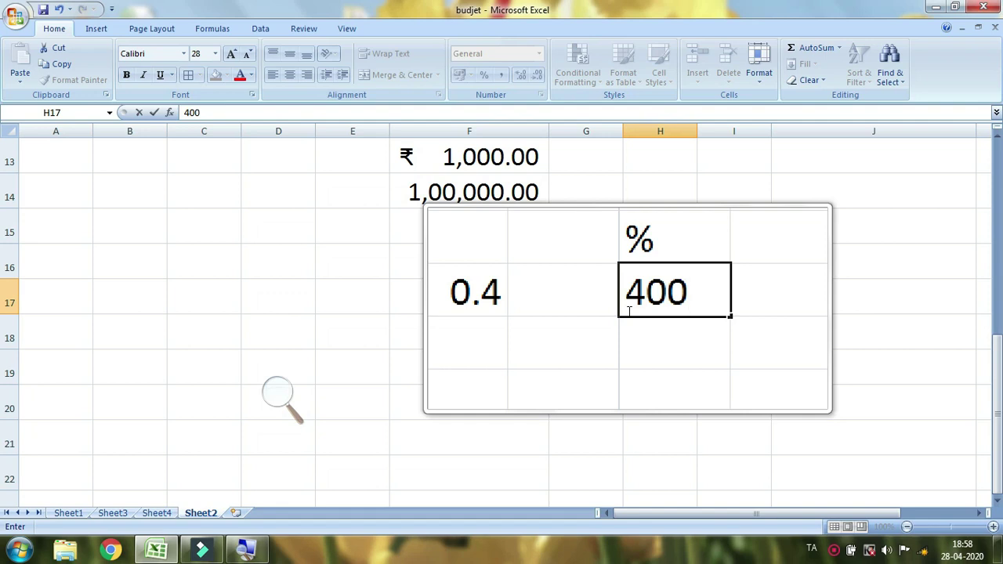
{"action": "type", "text": "%"}
{"action": "key", "text": "BackSpace"}
{"action": "key", "text": "BackSpace"}
{"action": "key", "text": "BackSpace"}
{"action": "key", "text": "BackSpace"}
{"action": "type", "text": "500%"}
- Clear the contents of cells H17 and H16
{"action": "left_click", "coordinate": [642, 318]}
{"action": "key", "text": "BackSpace"}
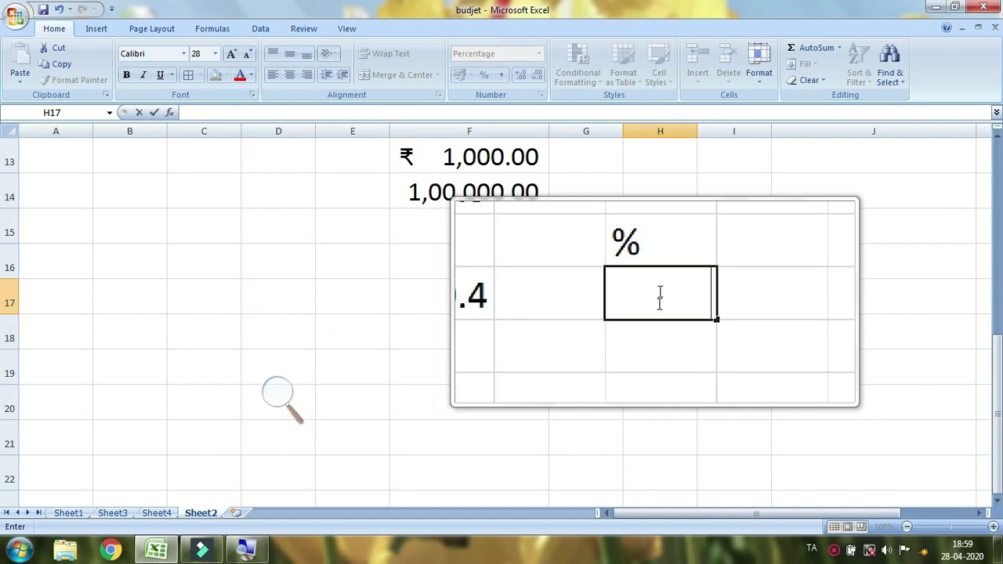
{"action": "left_click", "coordinate": [651, 253]}
{"action": "key", "text": "BackSpace"}
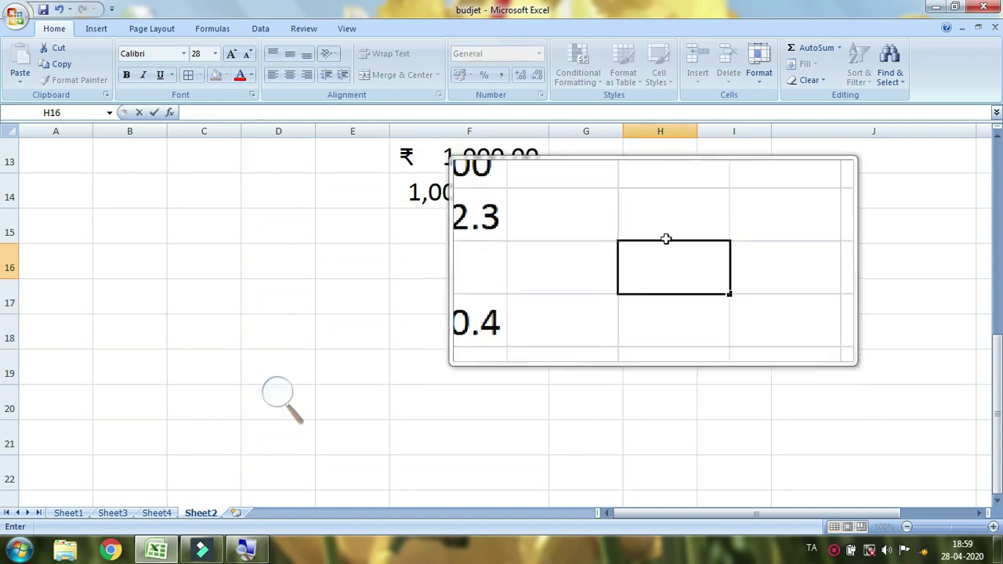
{"action": "left_click", "coordinate": [667, 230]}
{"action": "left_click", "coordinate": [647, 273]}
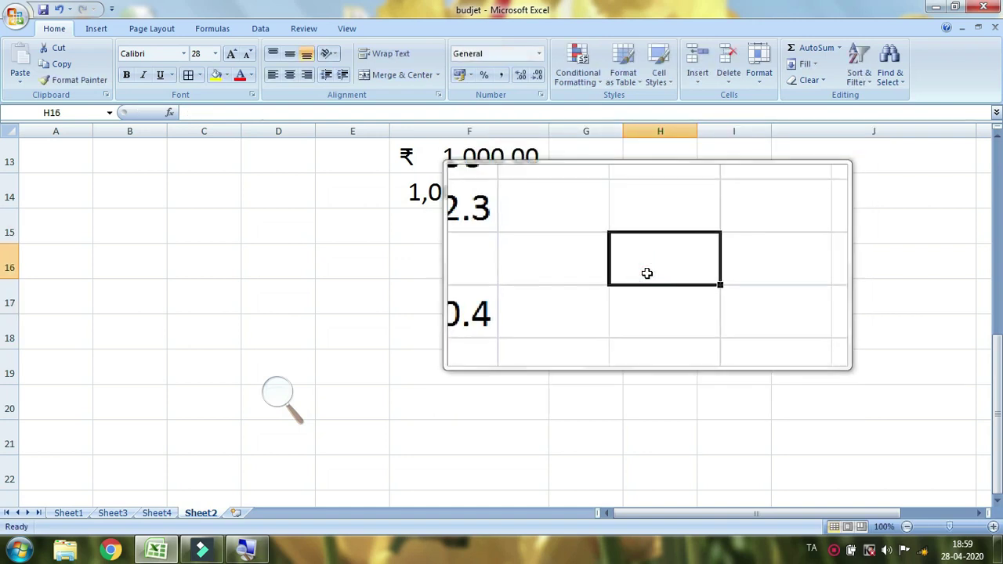
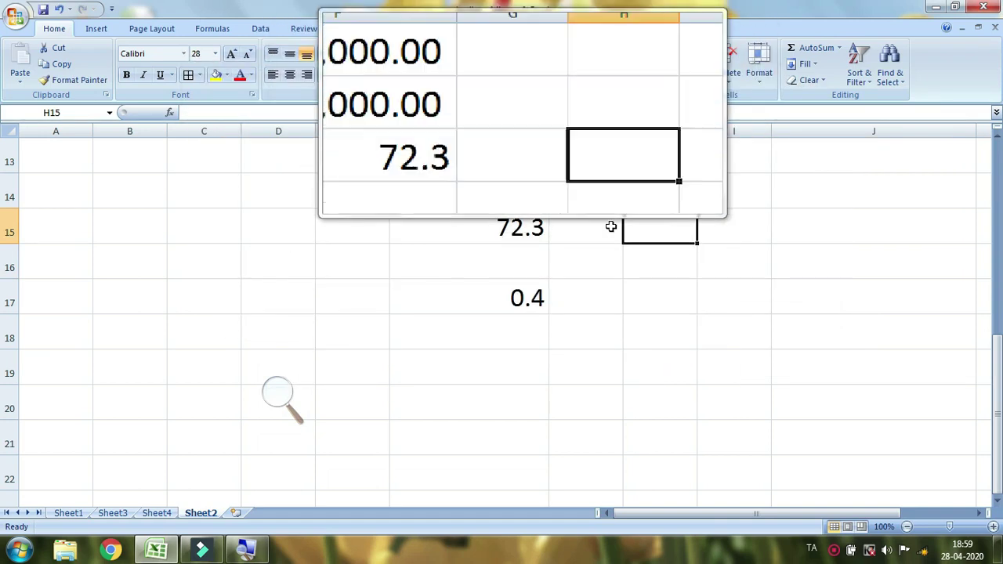
- Check the number formats assigned to cells H15, H16, G14, I16, F13 and F14
{"action": "left_click", "coordinate": [659, 241]}
{"action": "left_click", "coordinate": [666, 265]}
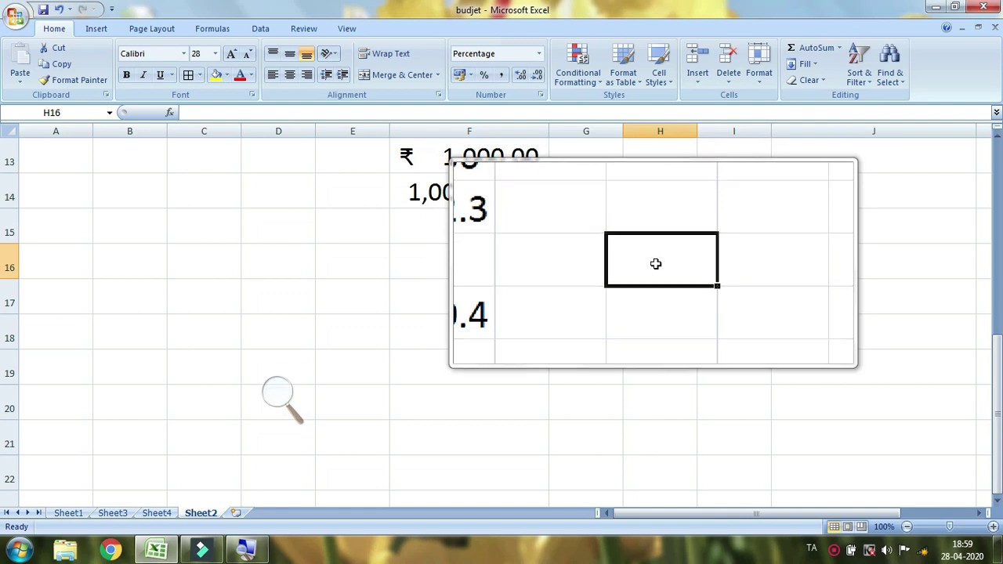
{"action": "left_click", "coordinate": [600, 187]}
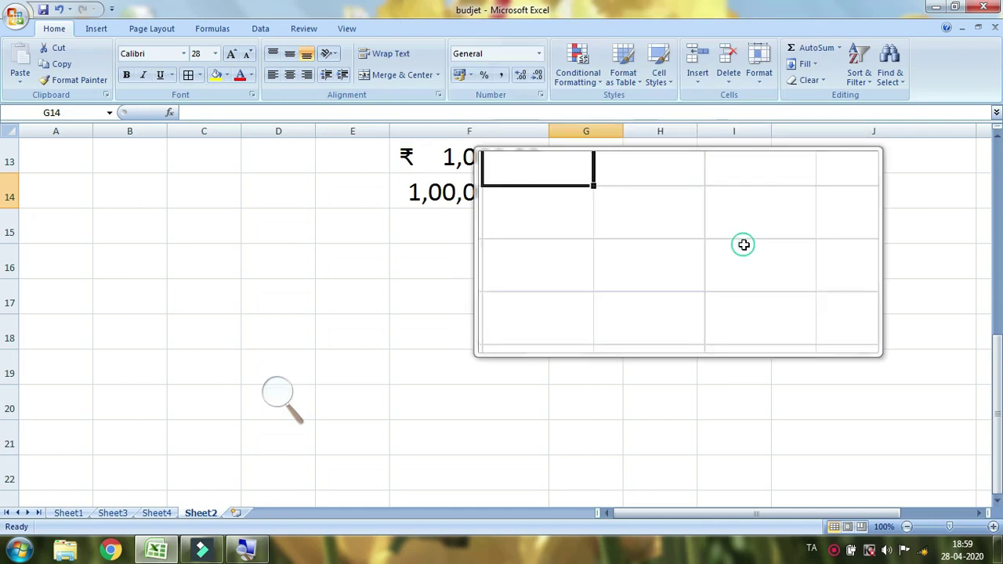
{"action": "left_click", "coordinate": [740, 257]}
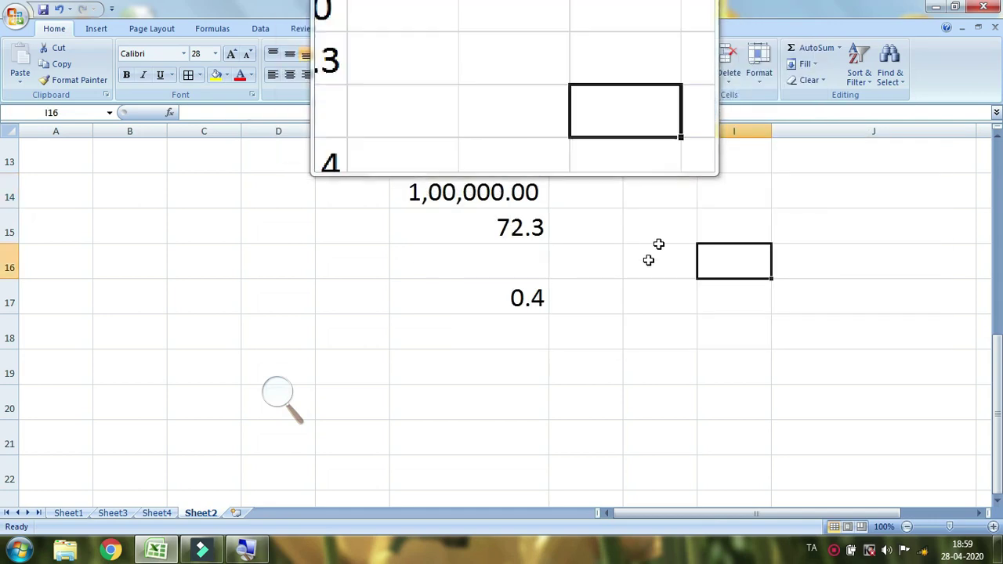
{"action": "left_click", "coordinate": [650, 261]}
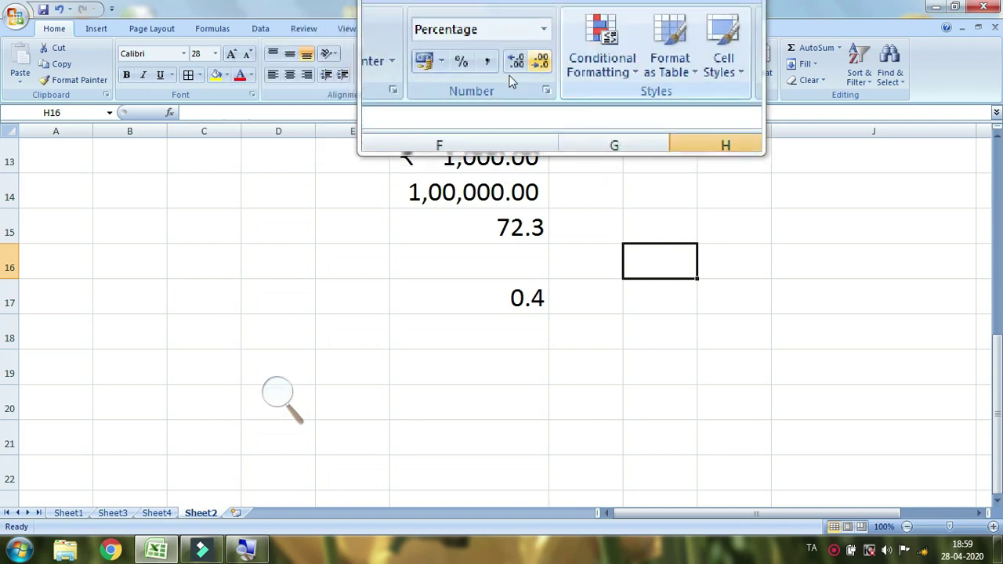
{"action": "left_click", "coordinate": [473, 159]}
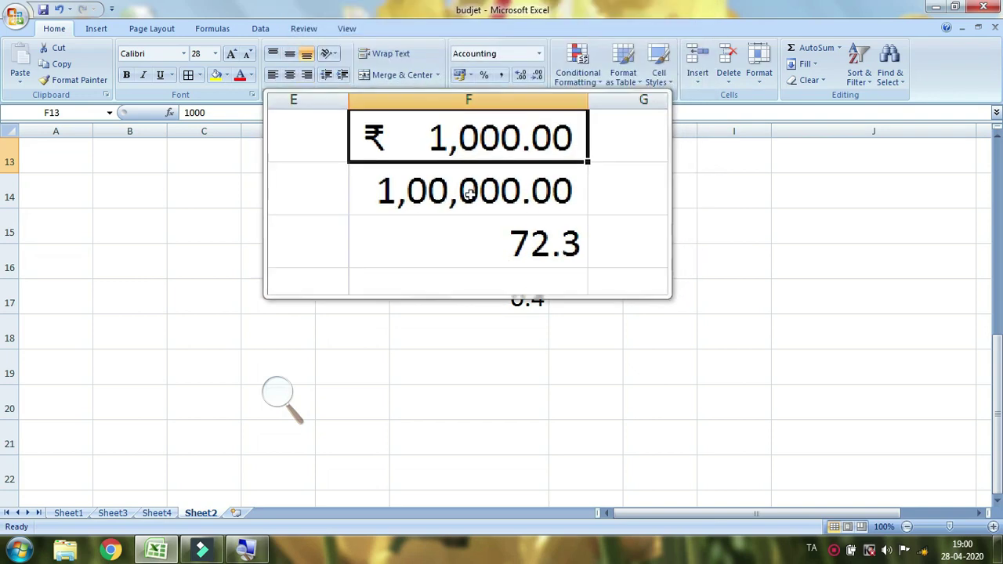
{"action": "left_click", "coordinate": [539, 55]}
{"action": "key", "text": "Down"}
{"action": "key", "text": "Down"}
{"action": "key", "text": "Down"}
{"action": "key", "text": "Return"}
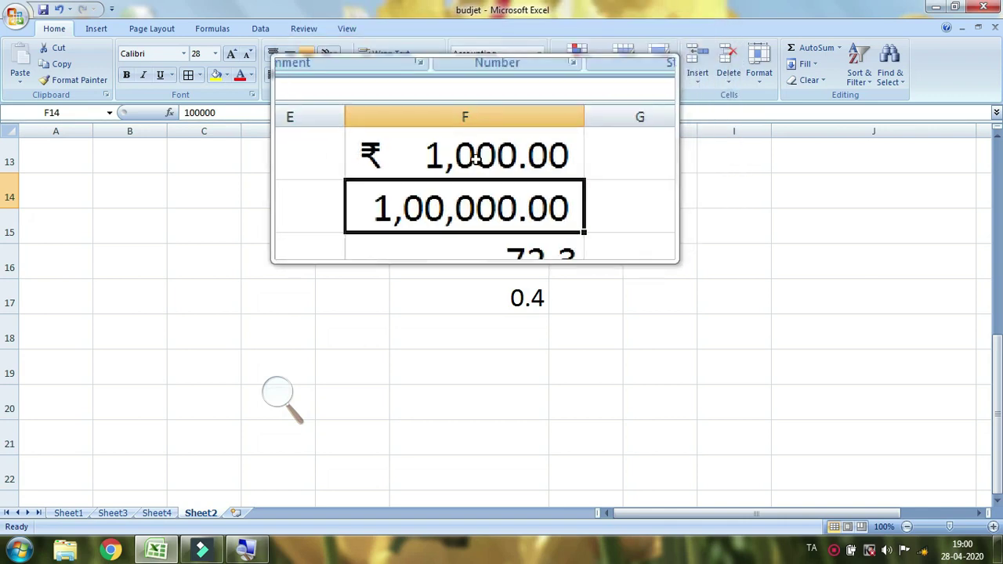
- Enter 3 in the percentage-formatted cell H16, clear it and enter 3 again
{"action": "left_click", "coordinate": [669, 261]}
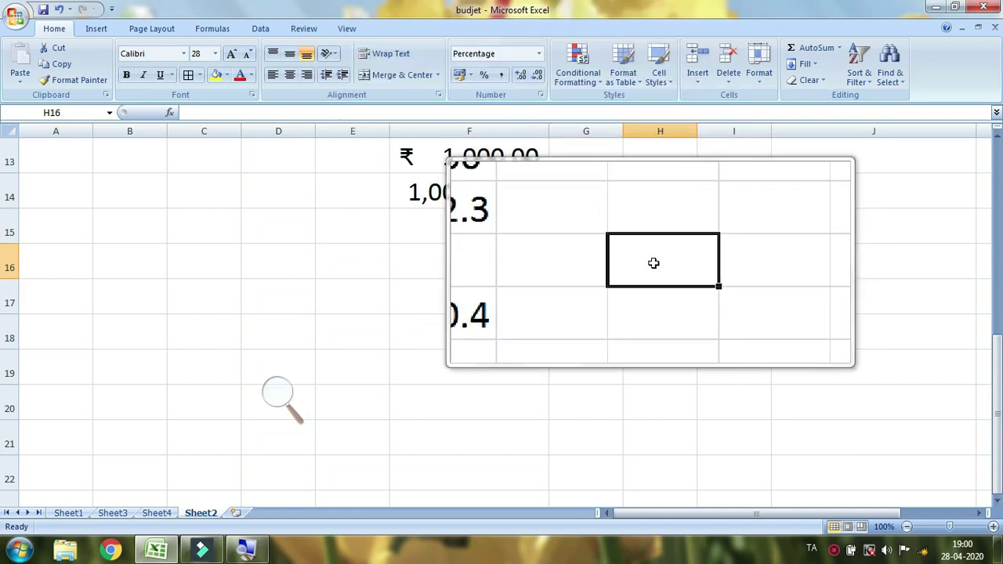
{"action": "type", "text": "3"}
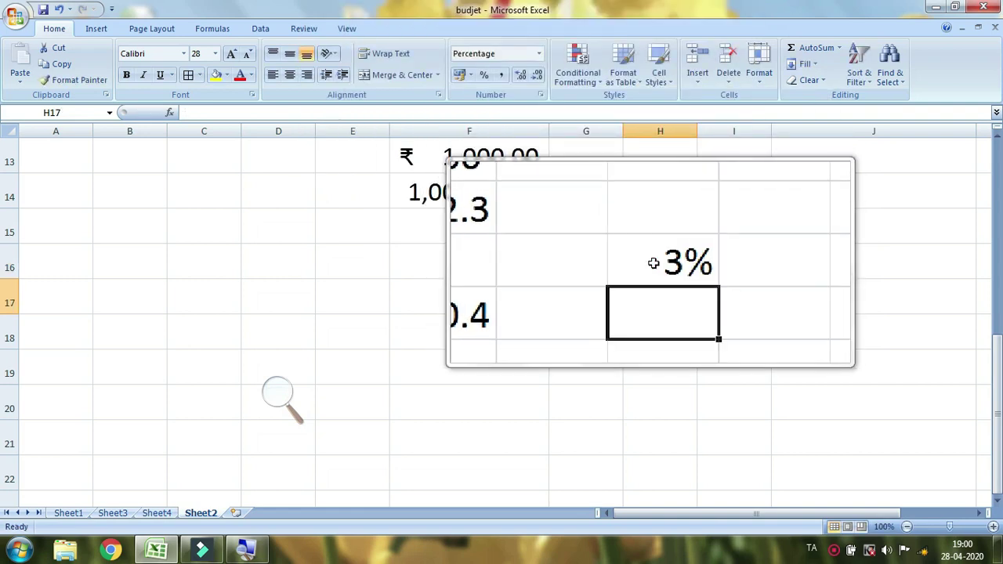
{"action": "left_click", "coordinate": [656, 267]}
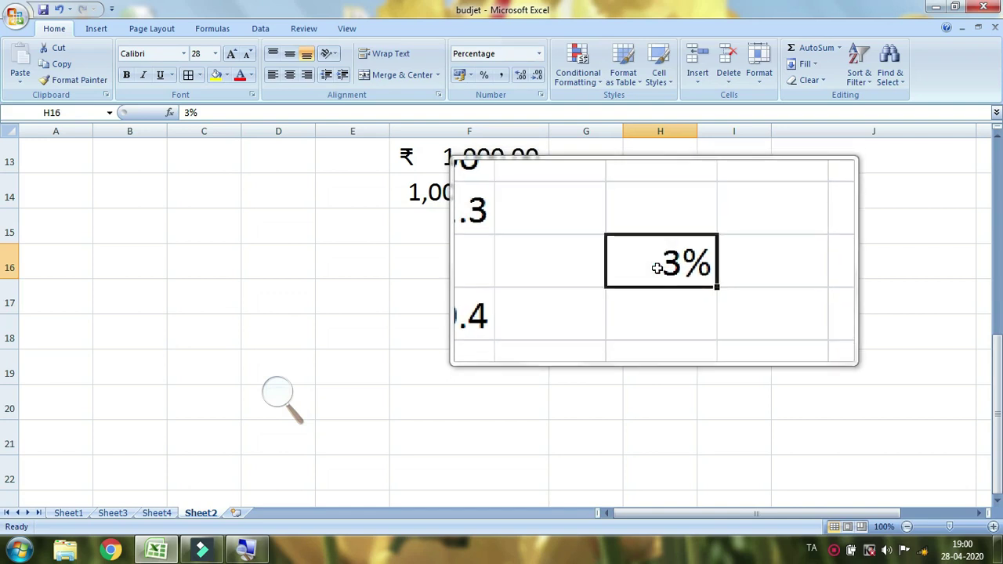
{"action": "key", "text": "BackSpace"}
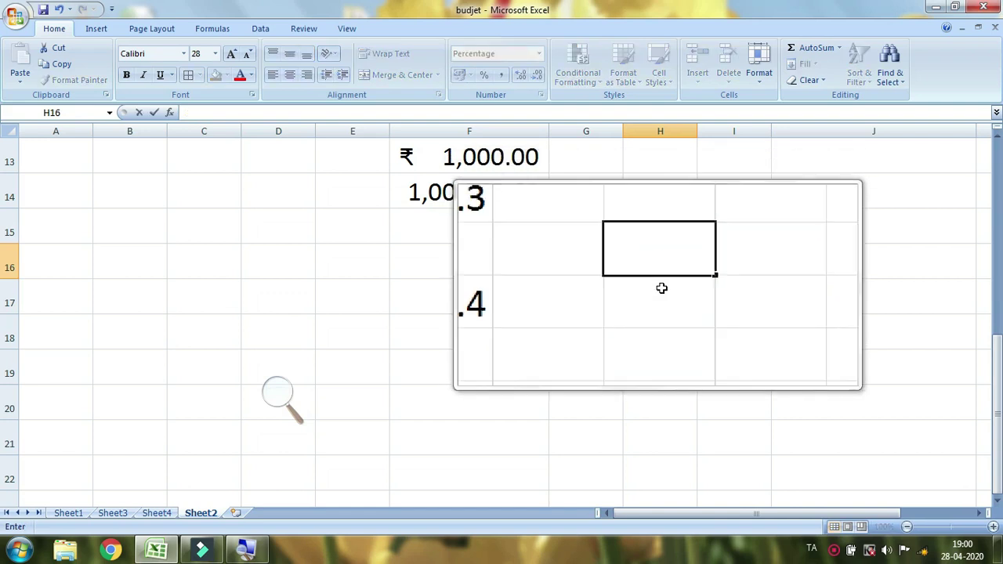
{"action": "type", "text": "3"}
{"action": "key", "text": "Return"}
{"action": "left_click", "coordinate": [660, 271]}
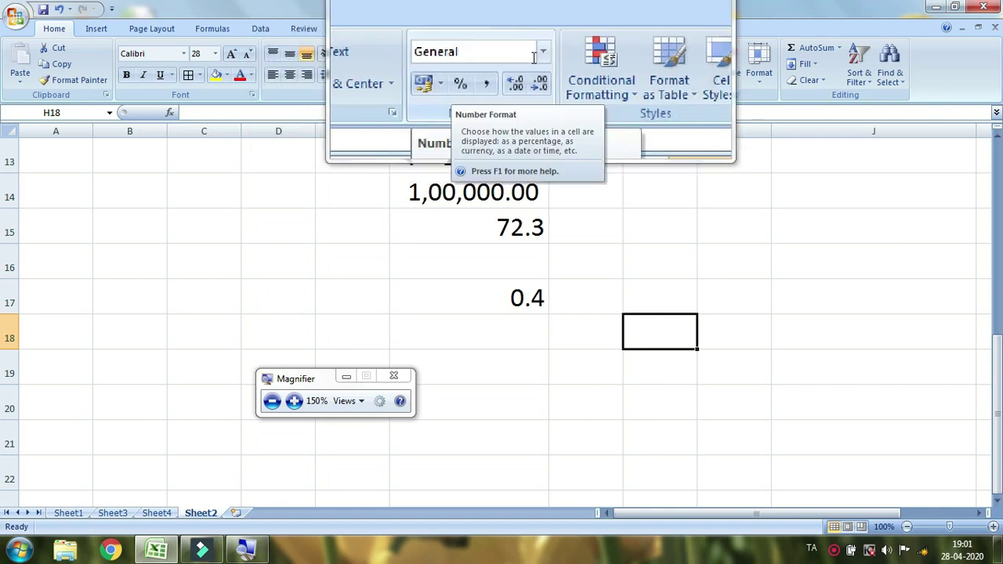
- Review the list of available number formats for the empty cell H18
{"action": "left_click", "coordinate": [539, 53]}
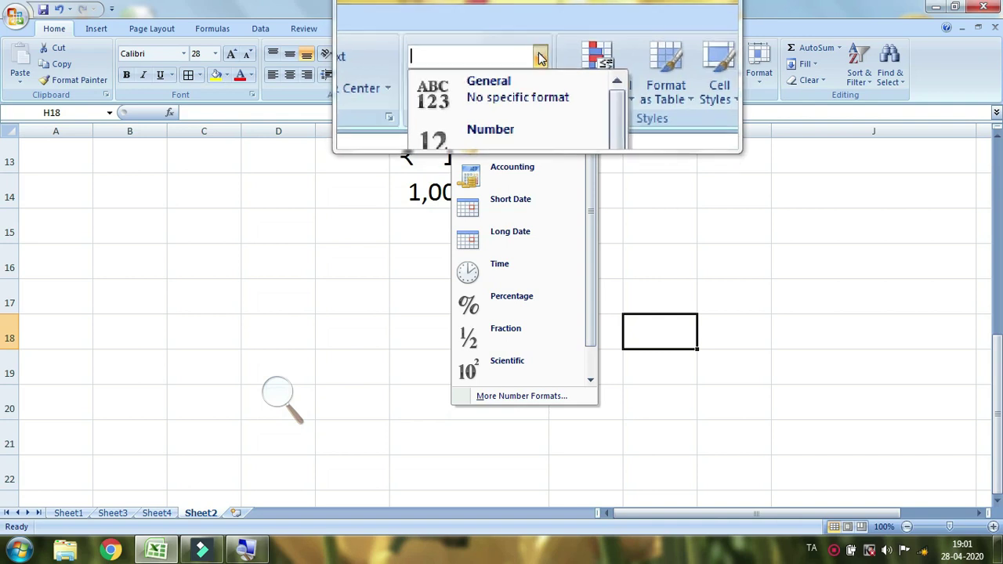
{"action": "left_click", "coordinate": [540, 53]}
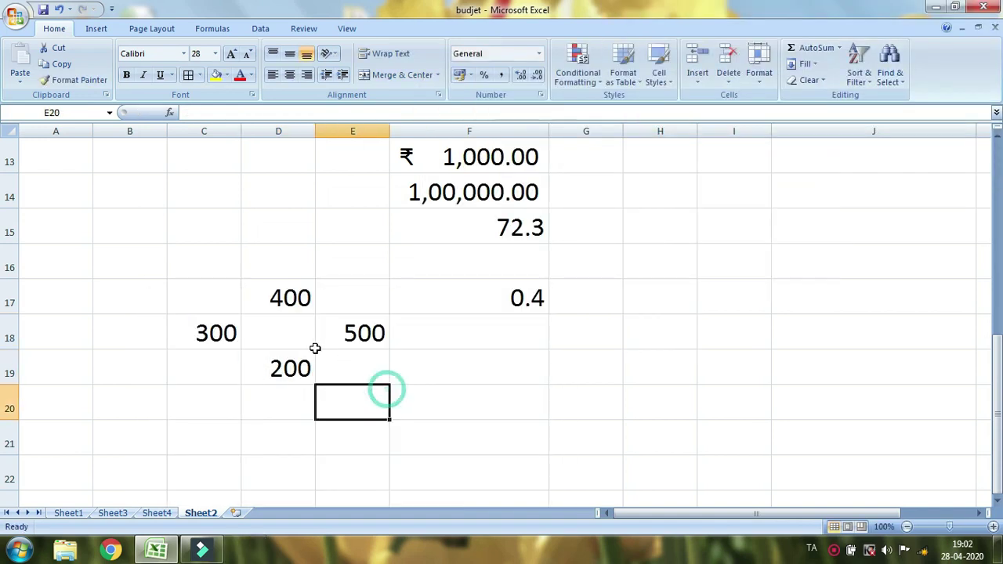
- Fill the empty cell D18 downward with the value from cell D17 above it
{"action": "left_click", "coordinate": [284, 329]}
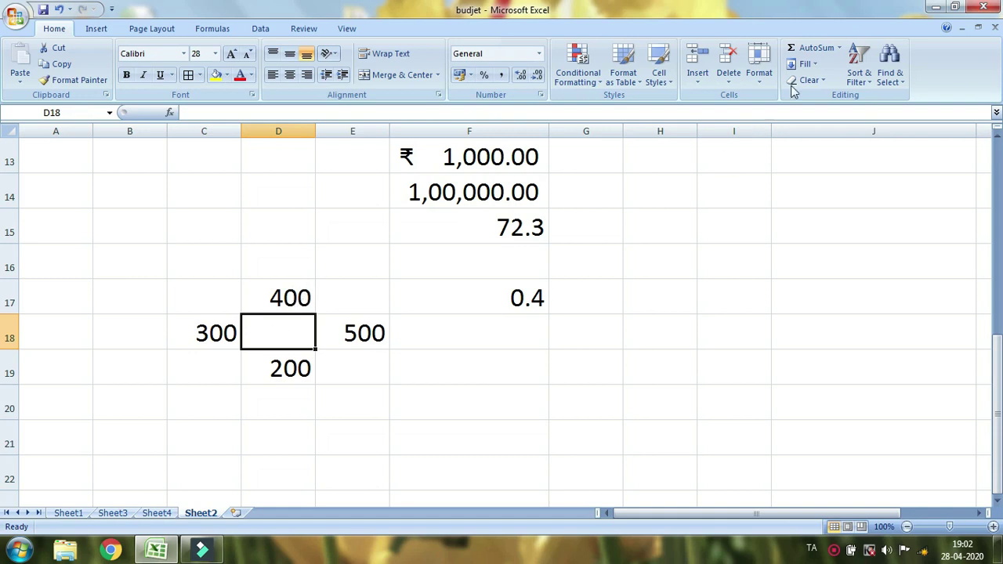
{"action": "left_click", "coordinate": [810, 66]}
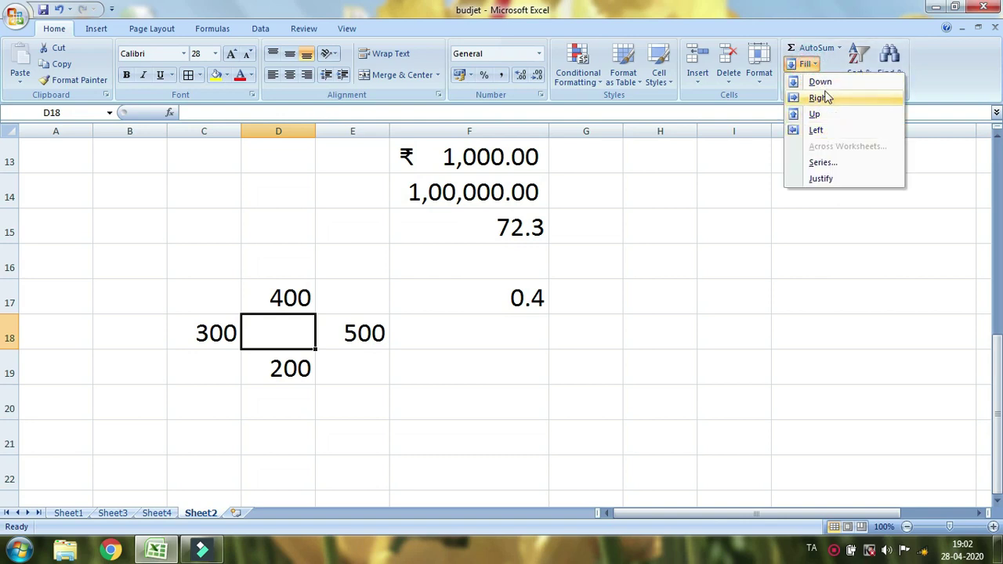
{"action": "left_click", "coordinate": [823, 83]}
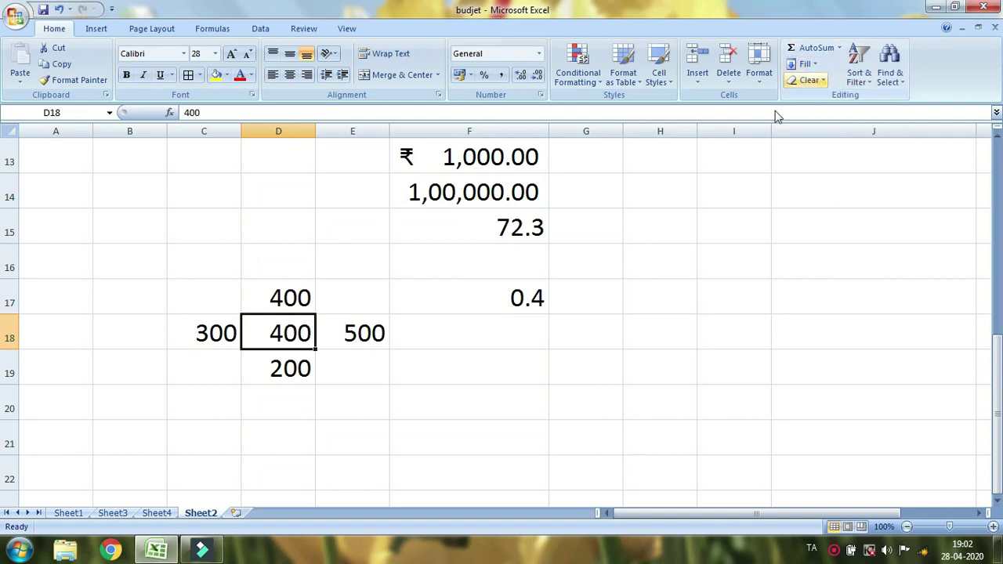
- Compare the filled cell D18 with its source cell D17
{"action": "left_click", "coordinate": [281, 295]}
{"action": "left_click", "coordinate": [287, 333]}
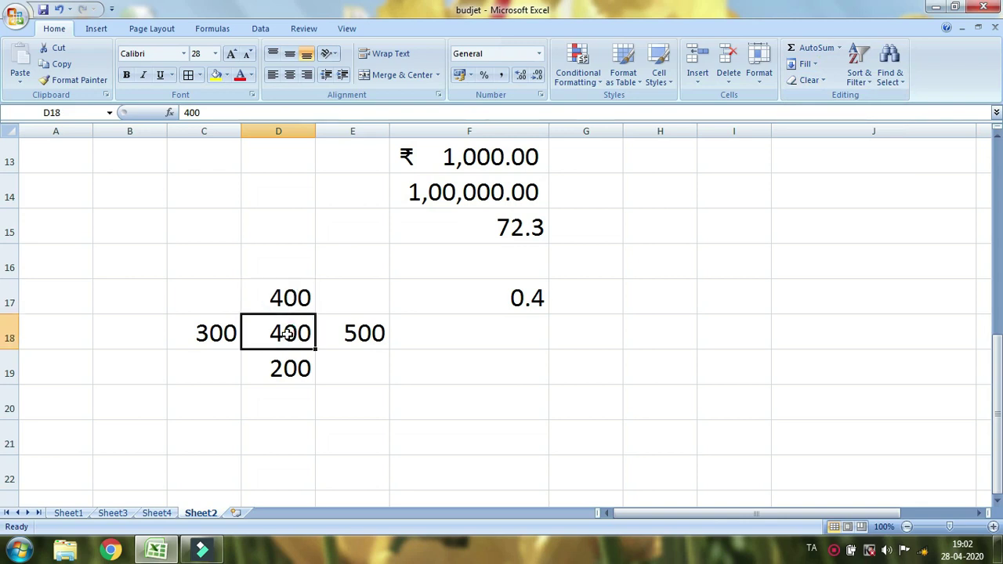
{"action": "left_click", "coordinate": [295, 334]}
{"action": "left_click", "coordinate": [292, 292]}
{"action": "left_click", "coordinate": [298, 329]}
{"action": "left_click", "coordinate": [297, 328]}
{"action": "left_click", "coordinate": [291, 290]}
{"action": "left_click", "coordinate": [297, 334]}
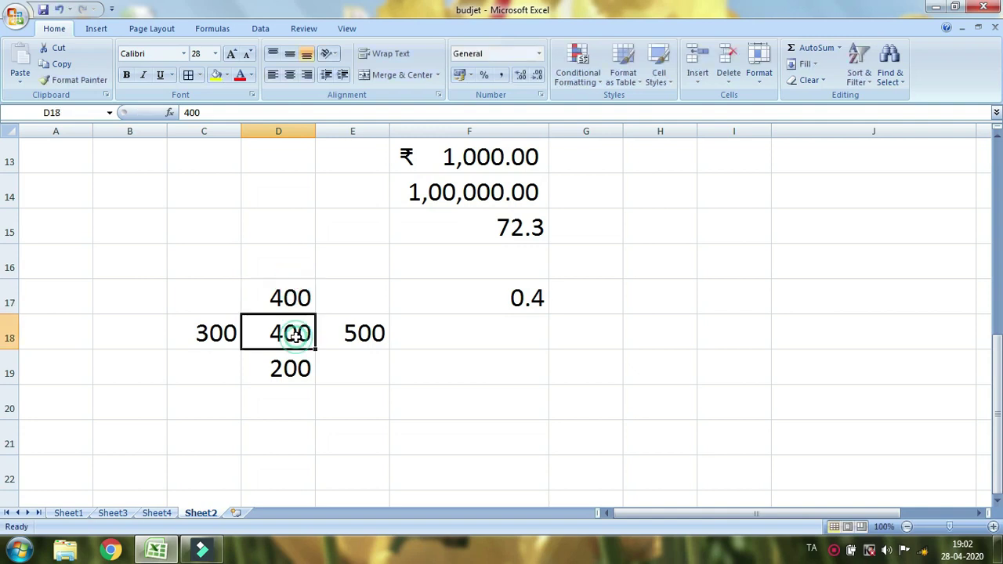
- Clear cell D18 and fill it leftward with the value from cell E18
{"action": "key", "text": "BackSpace"}
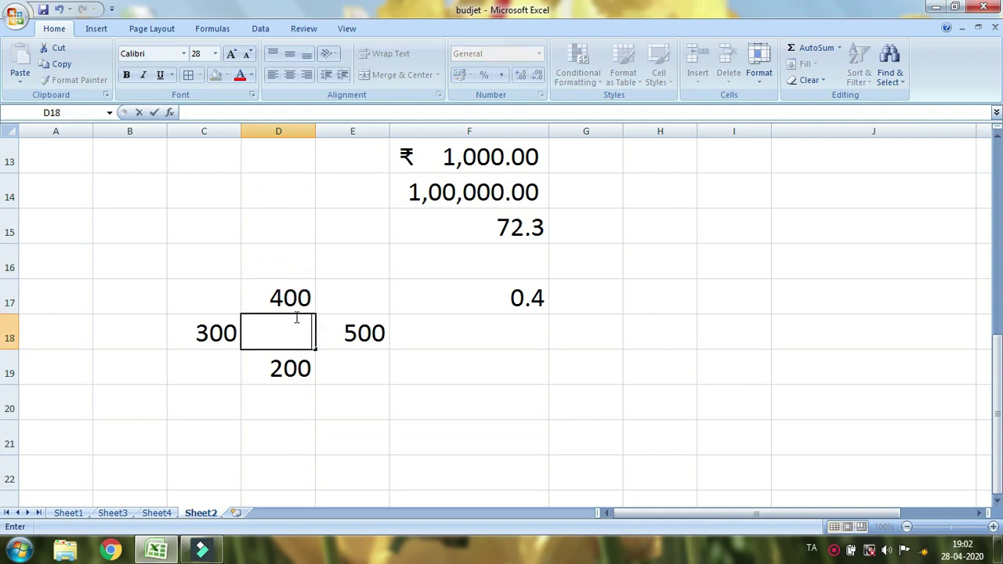
{"action": "left_click", "coordinate": [357, 334]}
{"action": "left_click", "coordinate": [280, 333]}
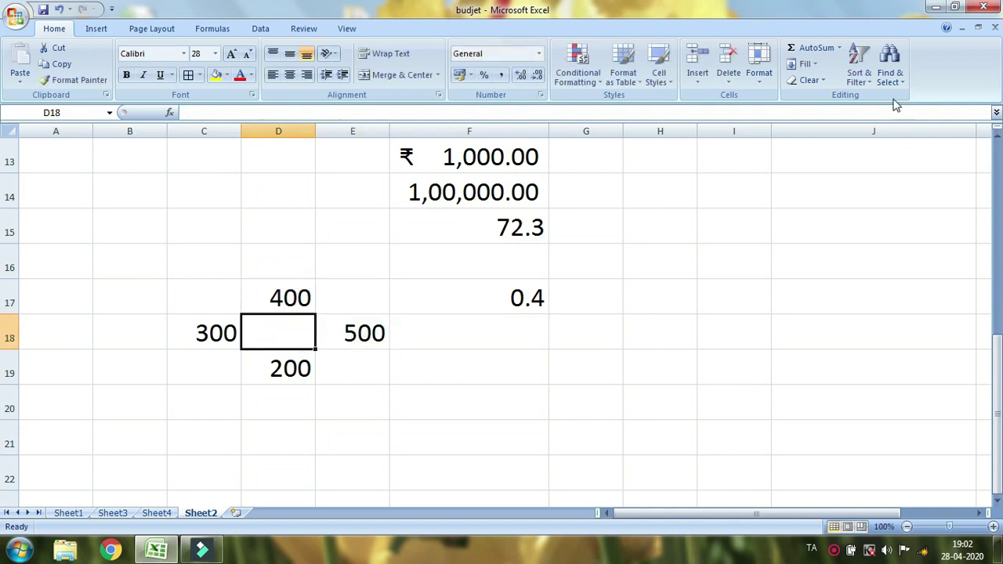
{"action": "left_click", "coordinate": [807, 65]}
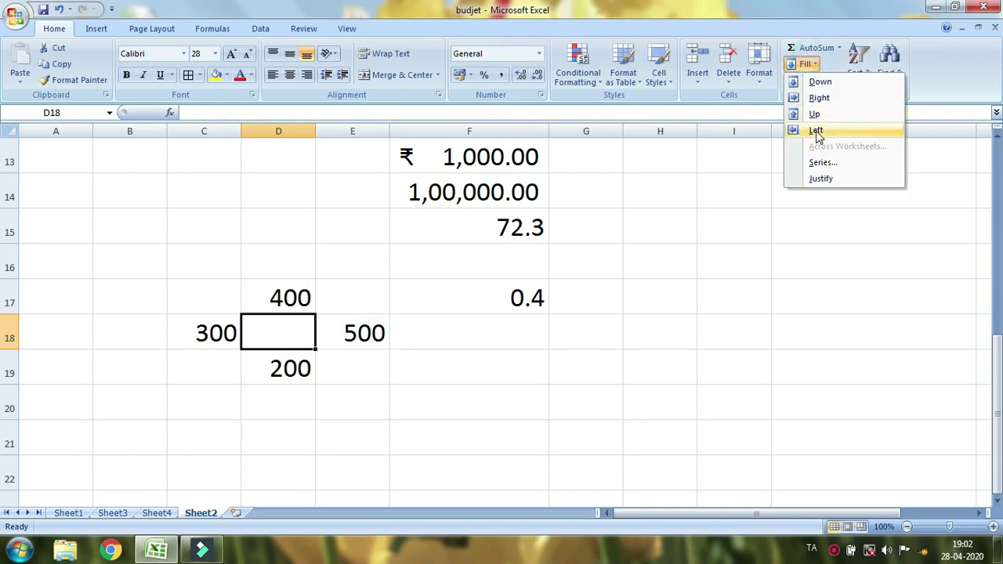
{"action": "left_click", "coordinate": [816, 131]}
- Clear cell D18 and fill it upward with the value from cell D19 below it
{"action": "key", "text": "BackSpace"}
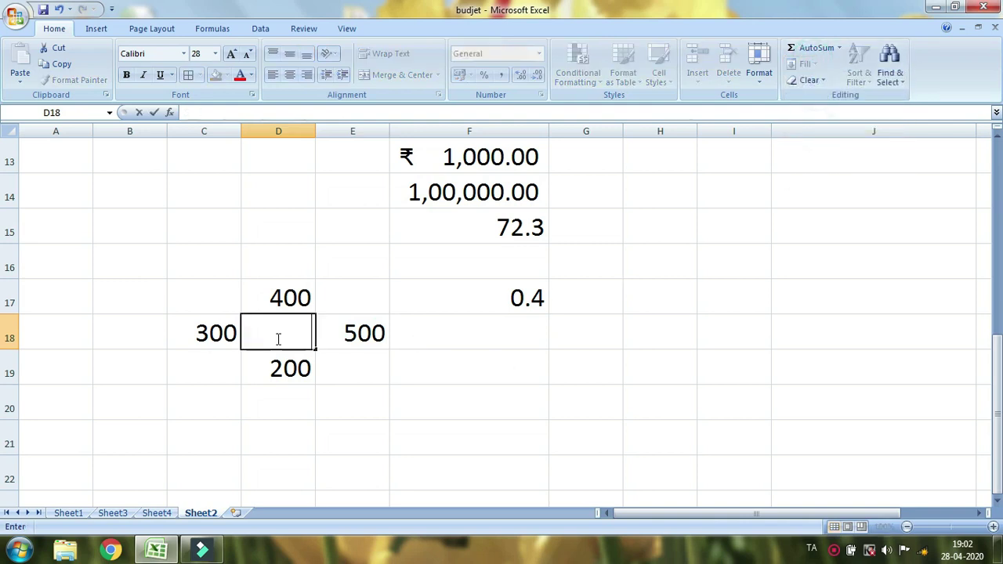
{"action": "left_click", "coordinate": [289, 366]}
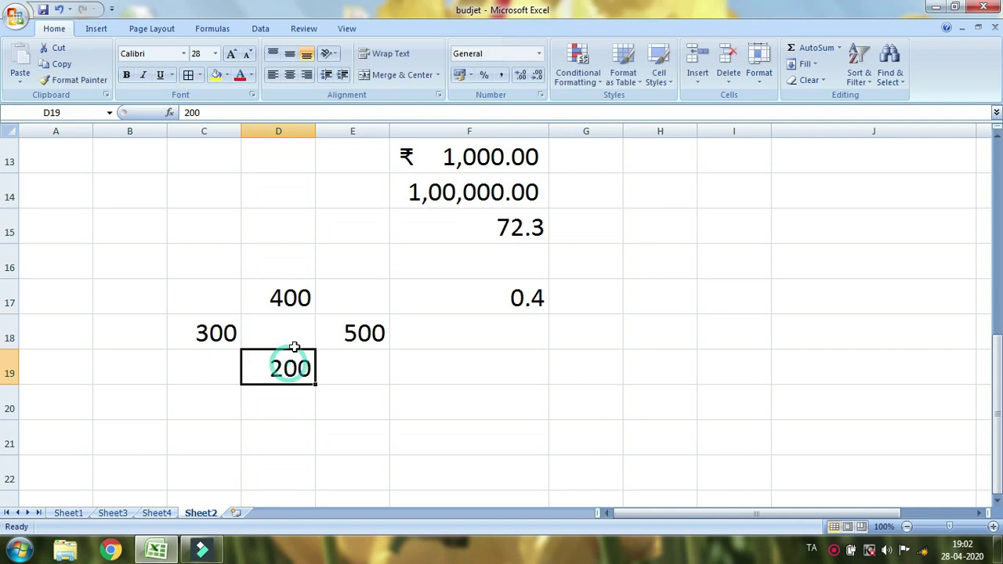
{"action": "left_click", "coordinate": [290, 330]}
{"action": "left_click", "coordinate": [811, 64]}
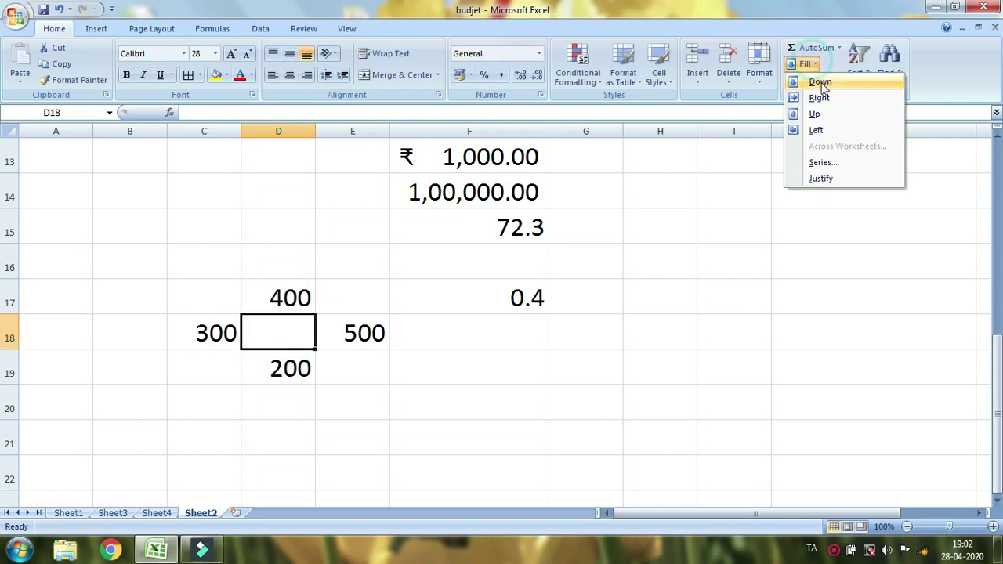
{"action": "left_click", "coordinate": [815, 113]}
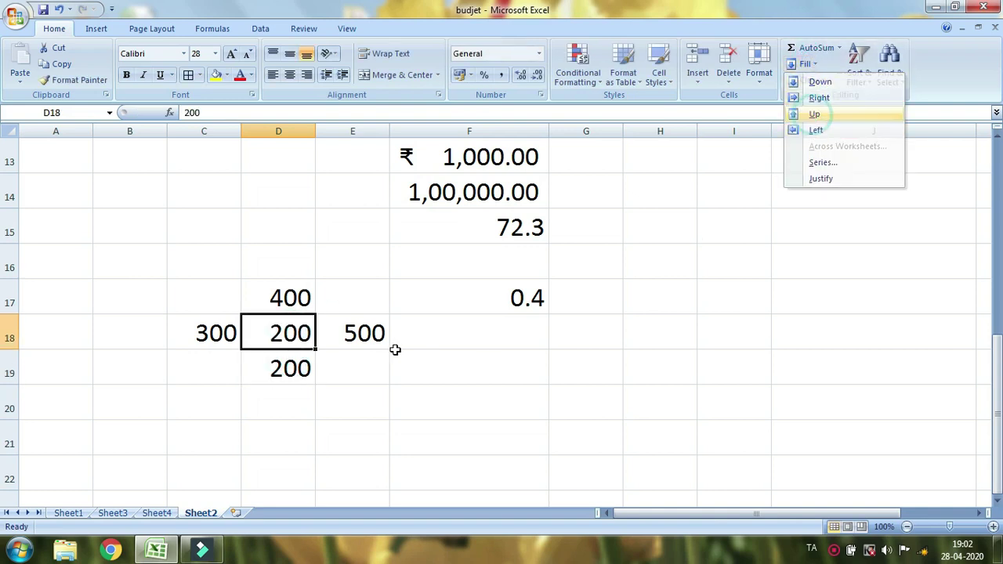
- Clear cell D18 and delete all the surrounding sample values in the range C17:E20
{"action": "key", "text": "BackSpace"}
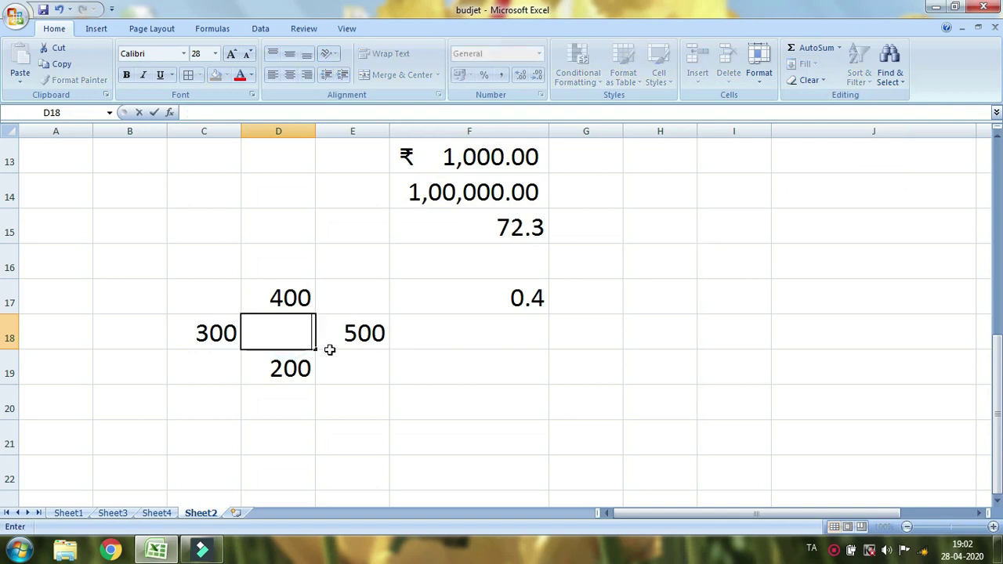
{"action": "left_click_drag", "start_coordinate": [188, 285], "coordinate": [392, 369]}
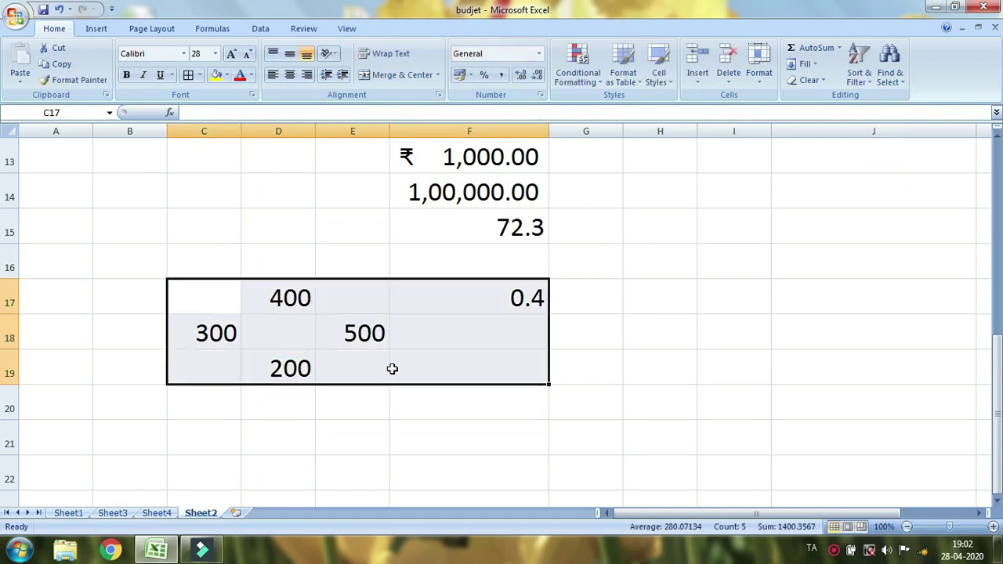
{"action": "left_click", "coordinate": [444, 403]}
{"action": "left_click_drag", "start_coordinate": [217, 275], "coordinate": [350, 384]}
{"action": "left_click", "coordinate": [509, 362]}
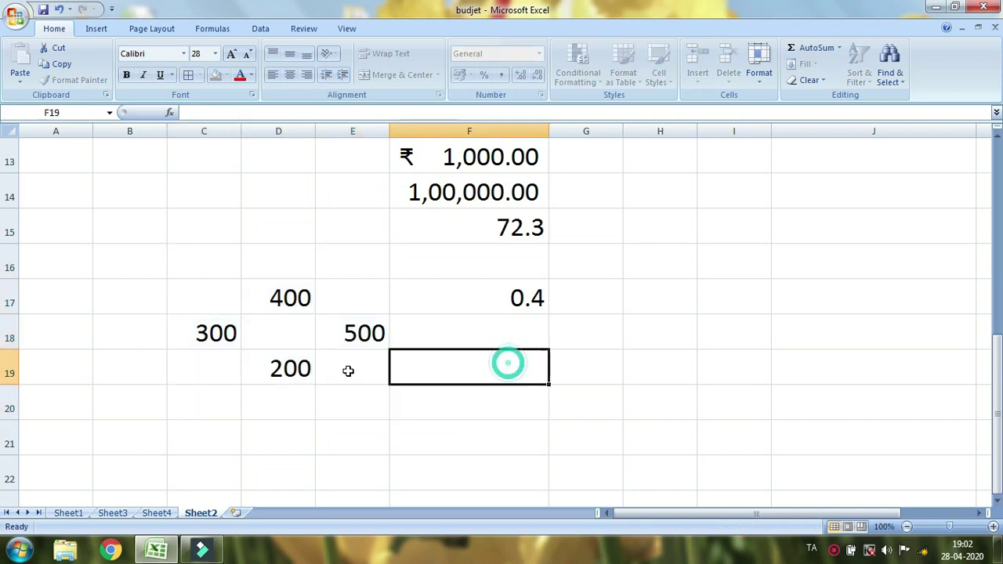
{"action": "left_click_drag", "start_coordinate": [210, 294], "coordinate": [348, 395]}
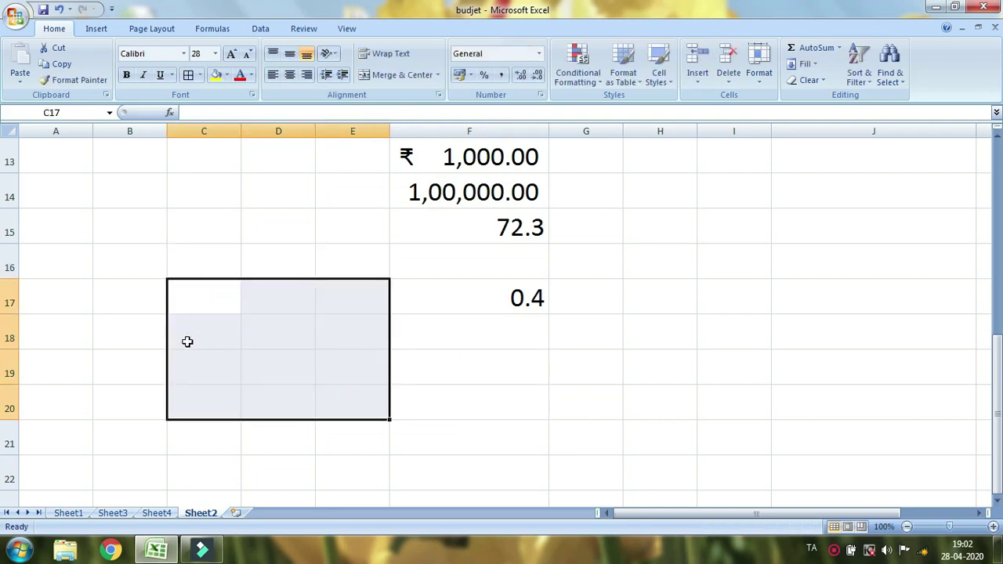
{"action": "left_click", "coordinate": [373, 345]}
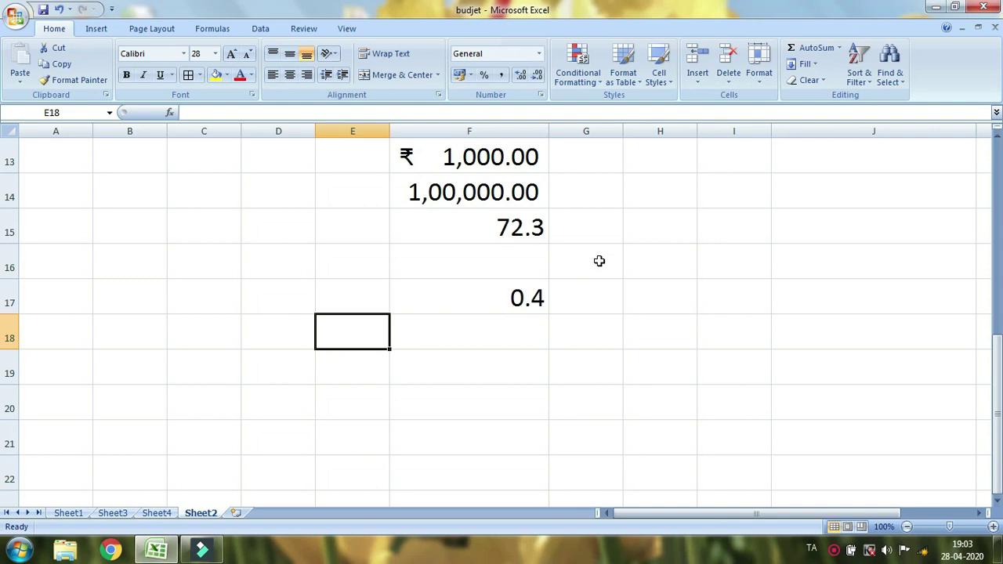